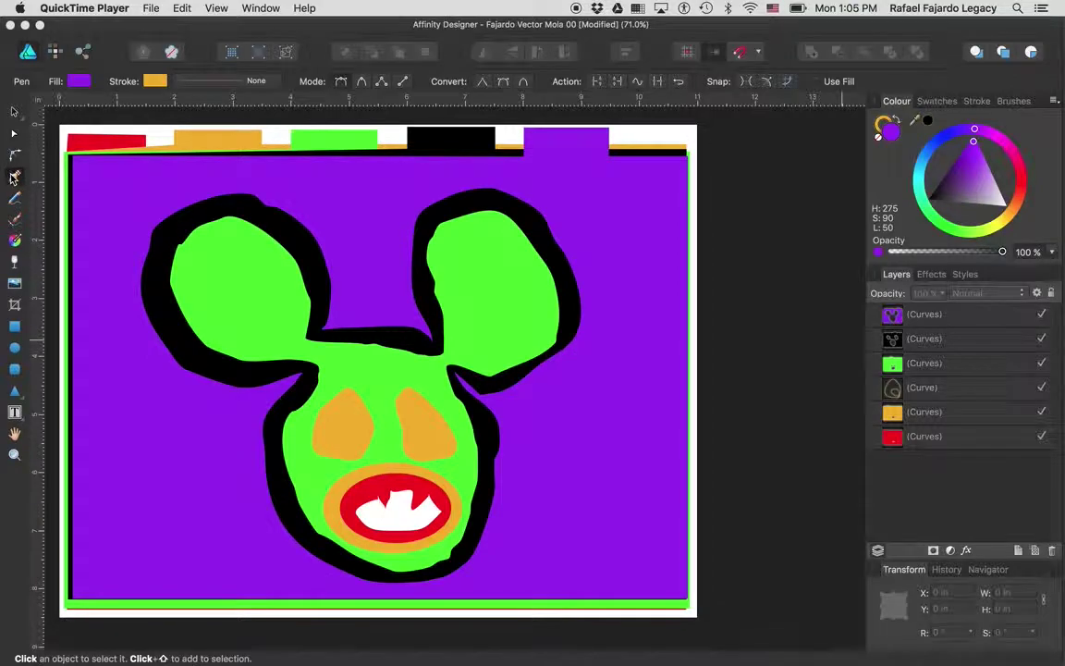
# - Pen-trace a closed block outline over the purple background's top-right corner
pyautogui.click(13, 176)
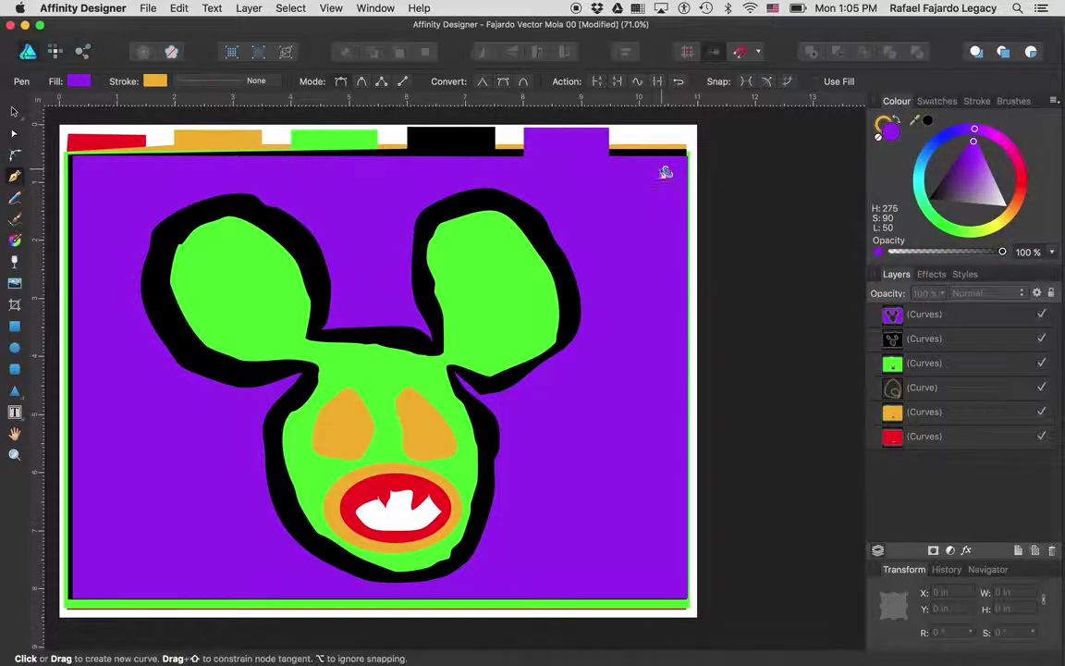
pyautogui.moveTo(666, 172); pyautogui.dragTo(546, 180)
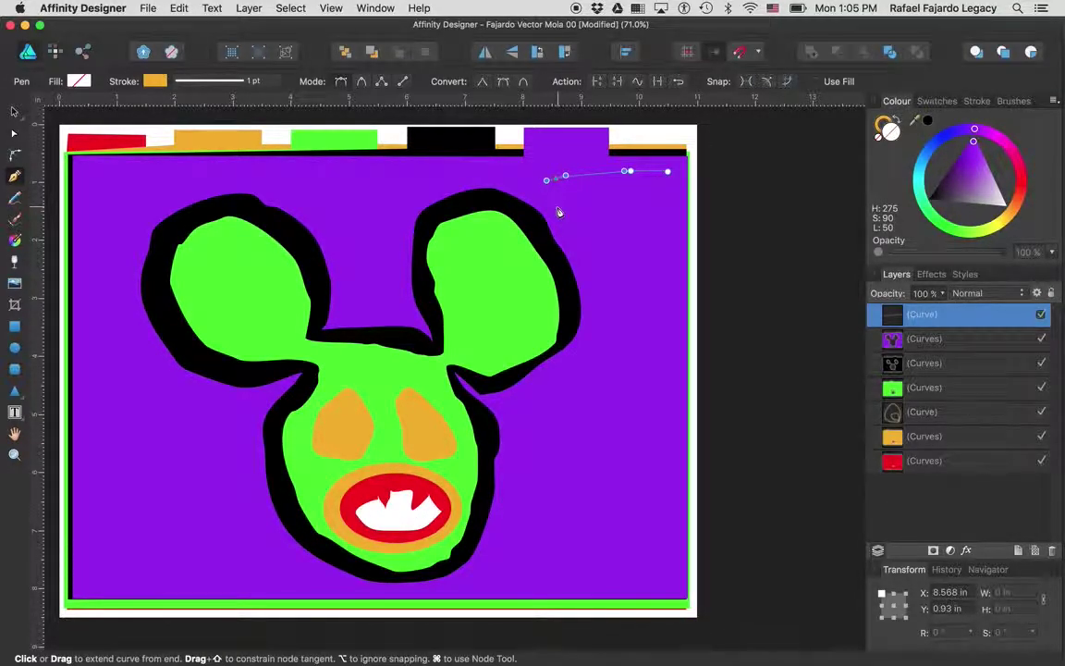
pyautogui.moveTo(556, 205); pyautogui.dragTo(564, 208)
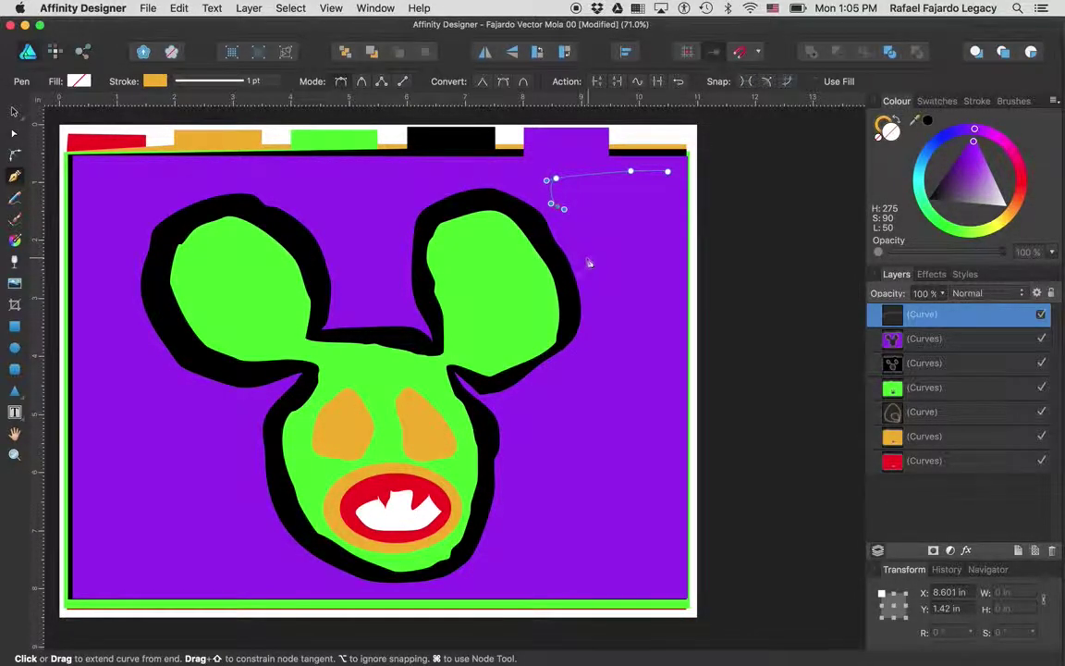
pyautogui.moveTo(595, 248); pyautogui.dragTo(596, 268)
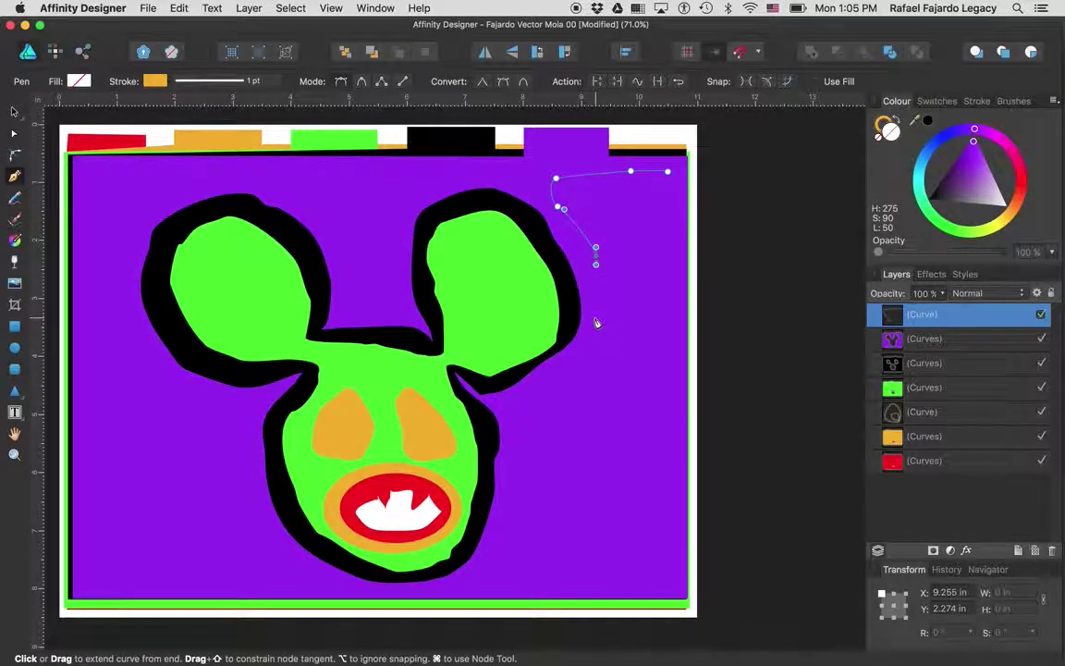
pyautogui.moveTo(597, 315); pyautogui.dragTo(602, 339)
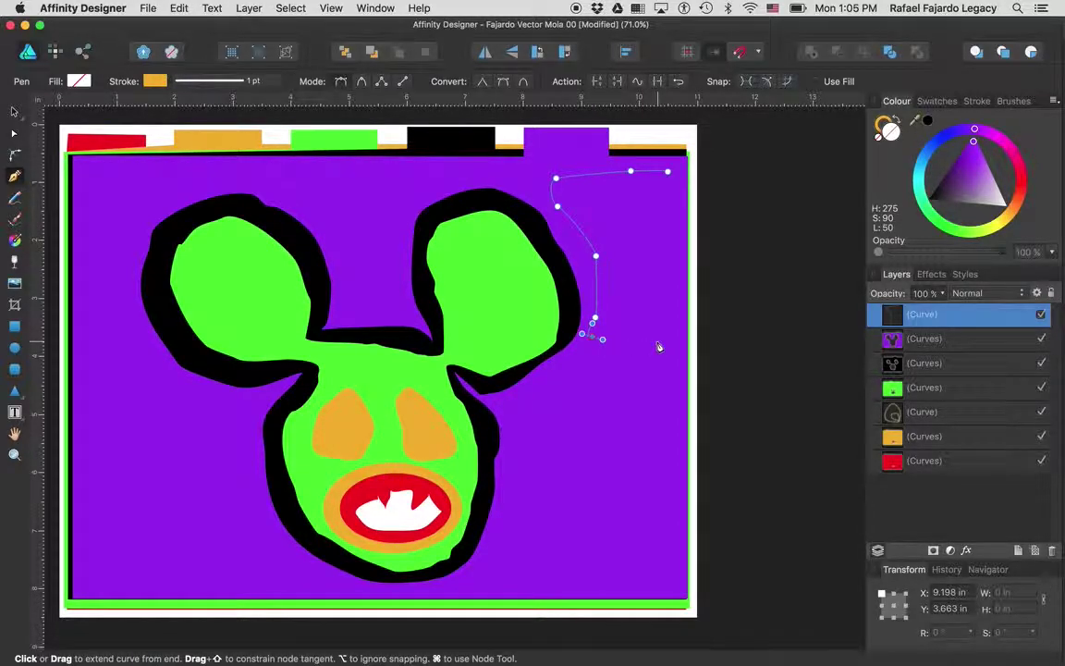
pyautogui.moveTo(669, 338)
pyautogui.mouseDown()
pyautogui.moveTo(690, 334)
pyautogui.moveTo(678, 311)
pyautogui.mouseUp()
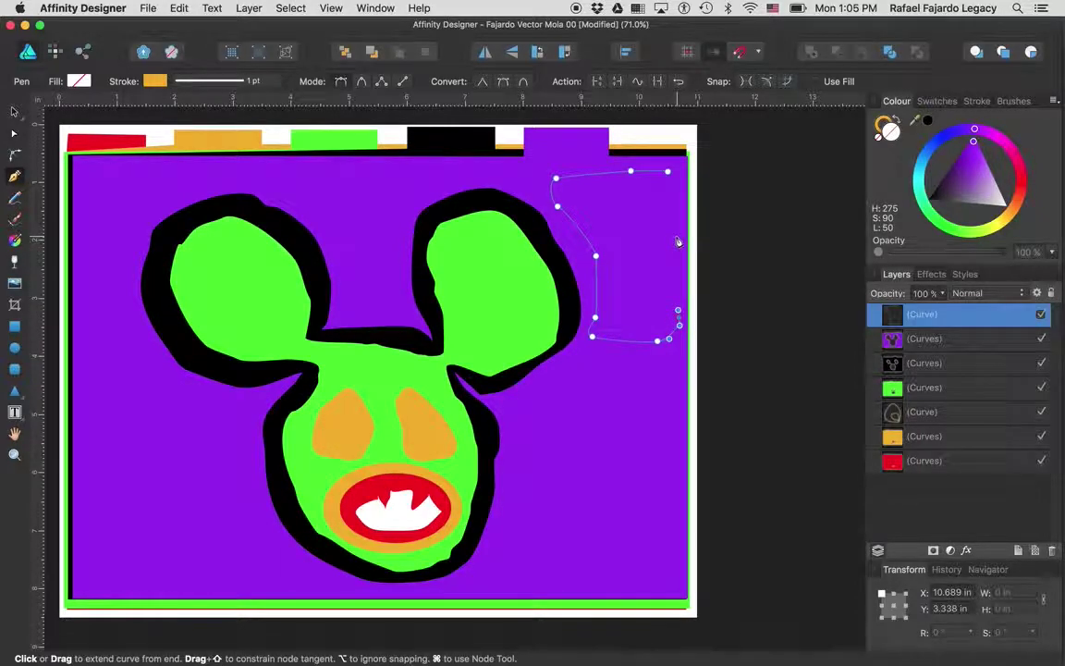
pyautogui.moveTo(676, 235); pyautogui.dragTo(676, 222)
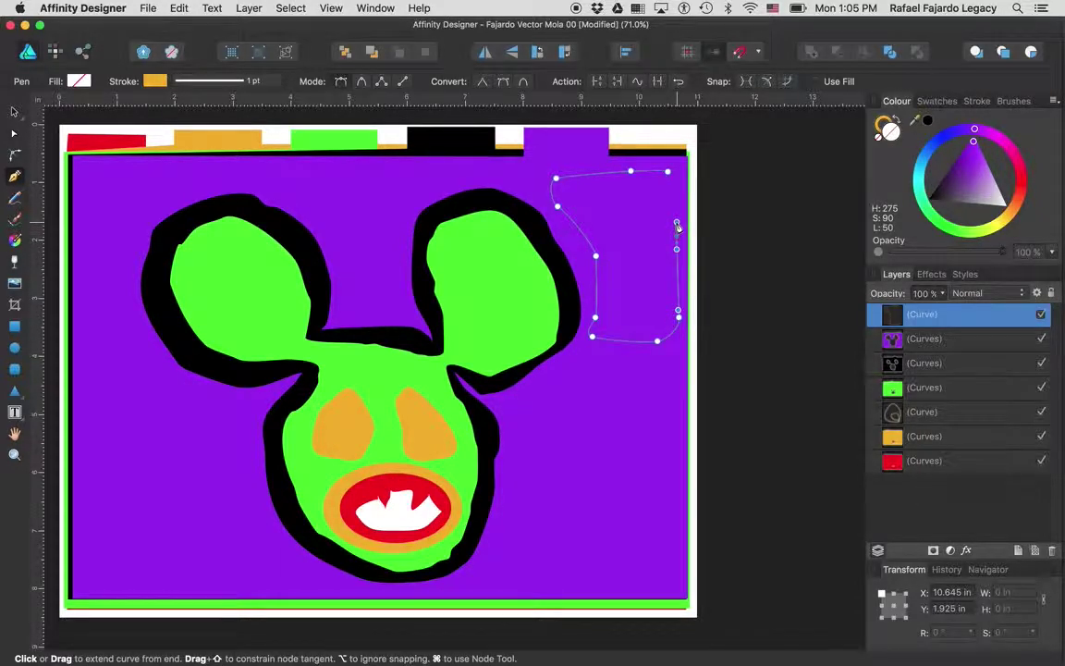
pyautogui.click(668, 173)
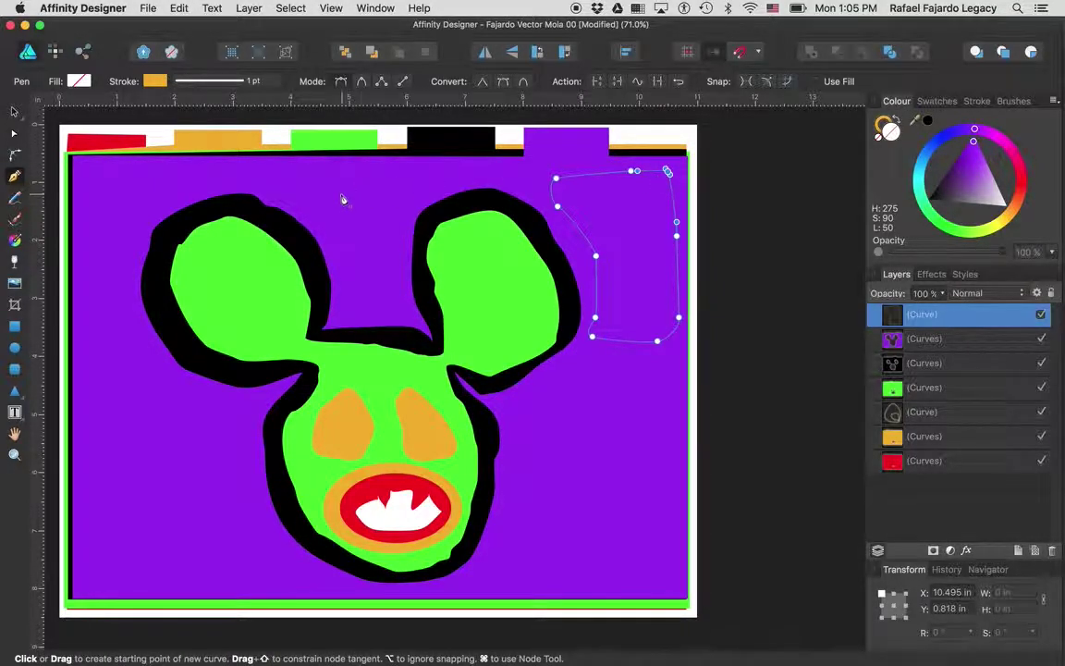
pyautogui.click(14, 112)
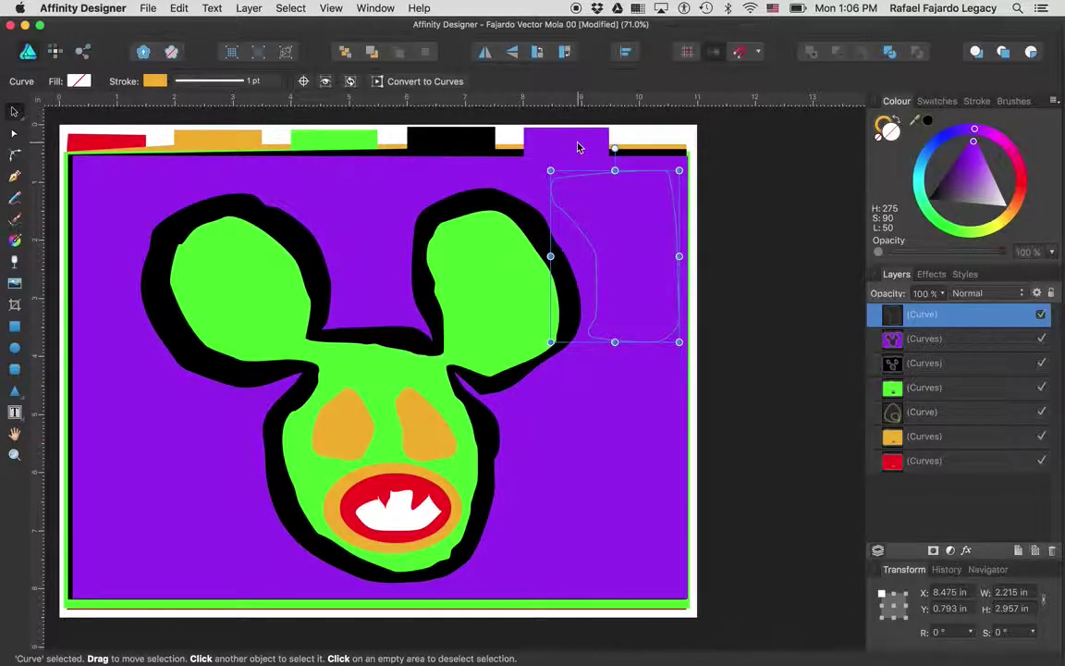
# - Subtract the new block outline from the purple background curve, opening a black hole
pyautogui.click(293, 7)
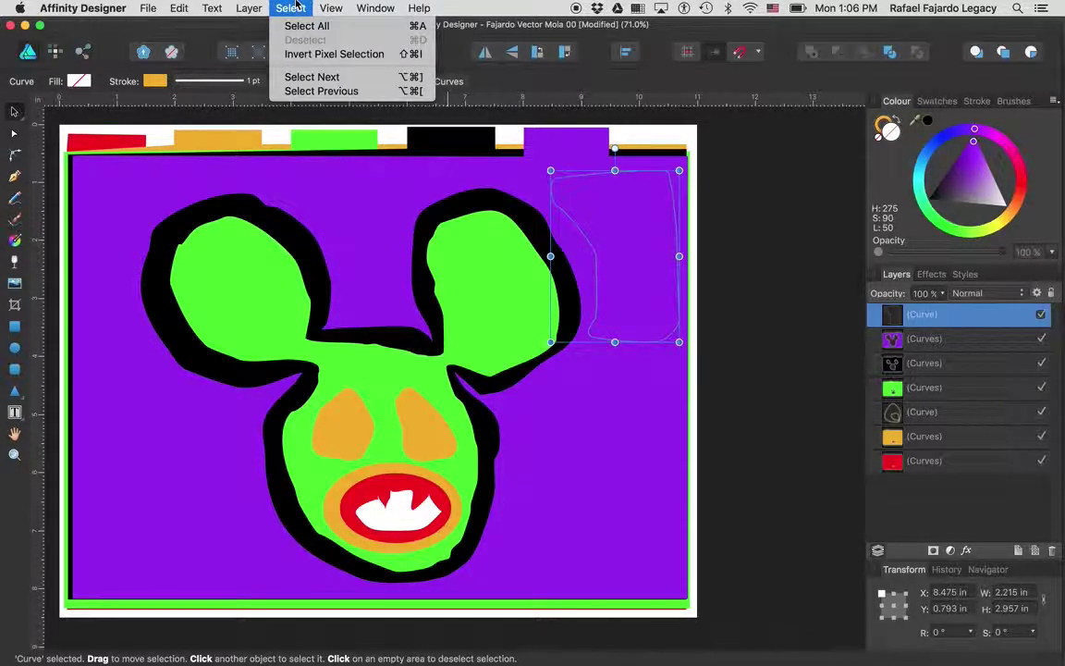
pyautogui.click(294, 7)
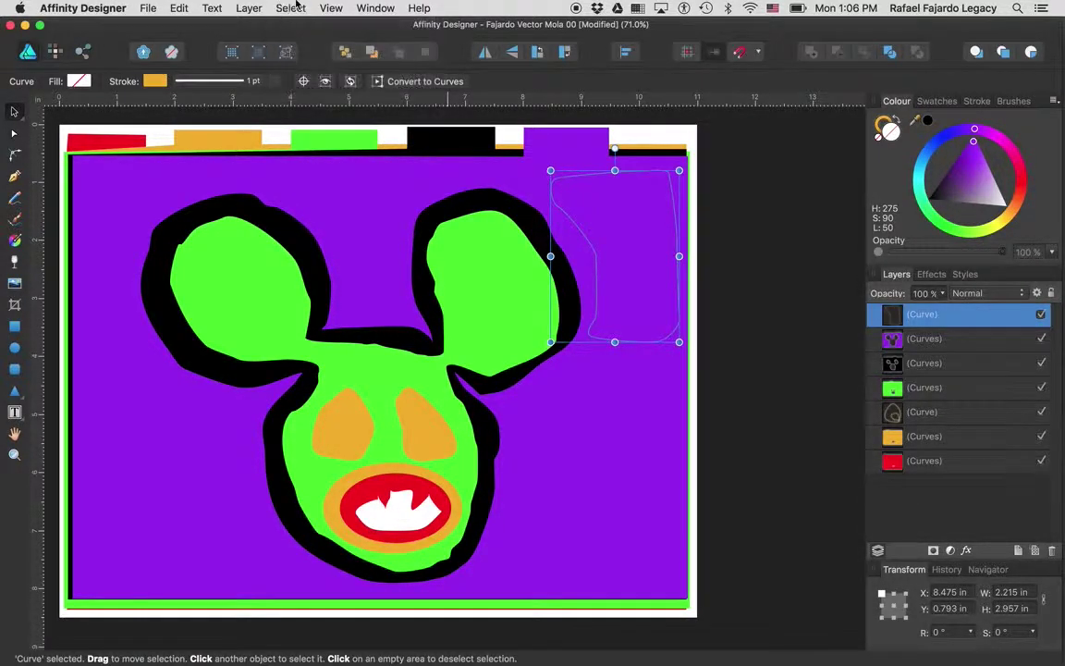
pyautogui.keyDown('shift'); pyautogui.click(579, 152); pyautogui.keyUp('shift')
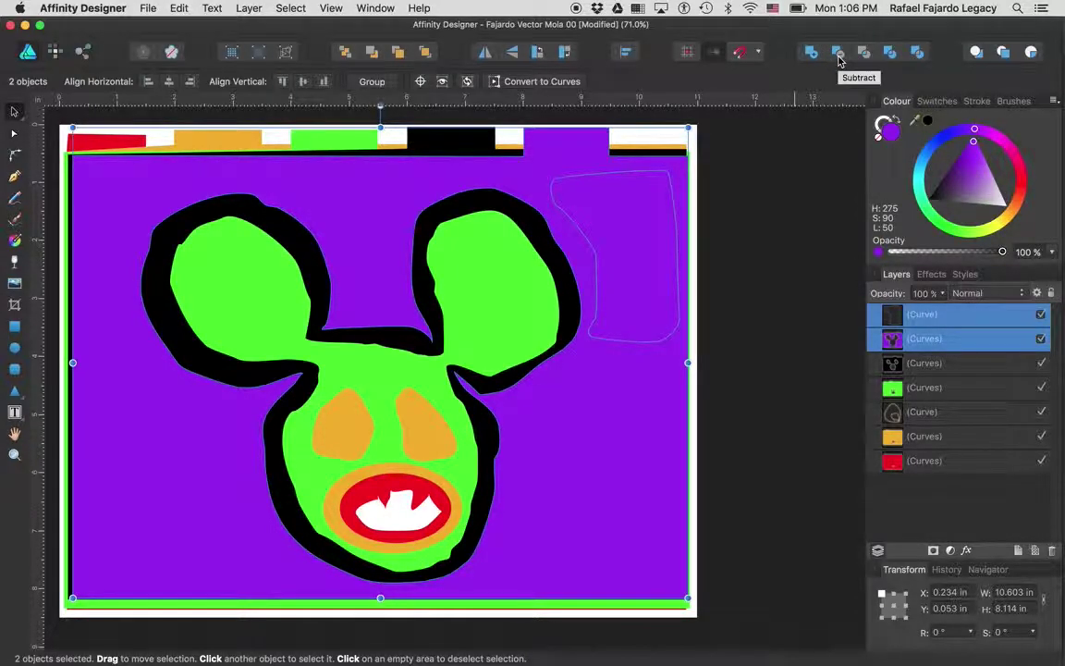
pyautogui.click(838, 55)
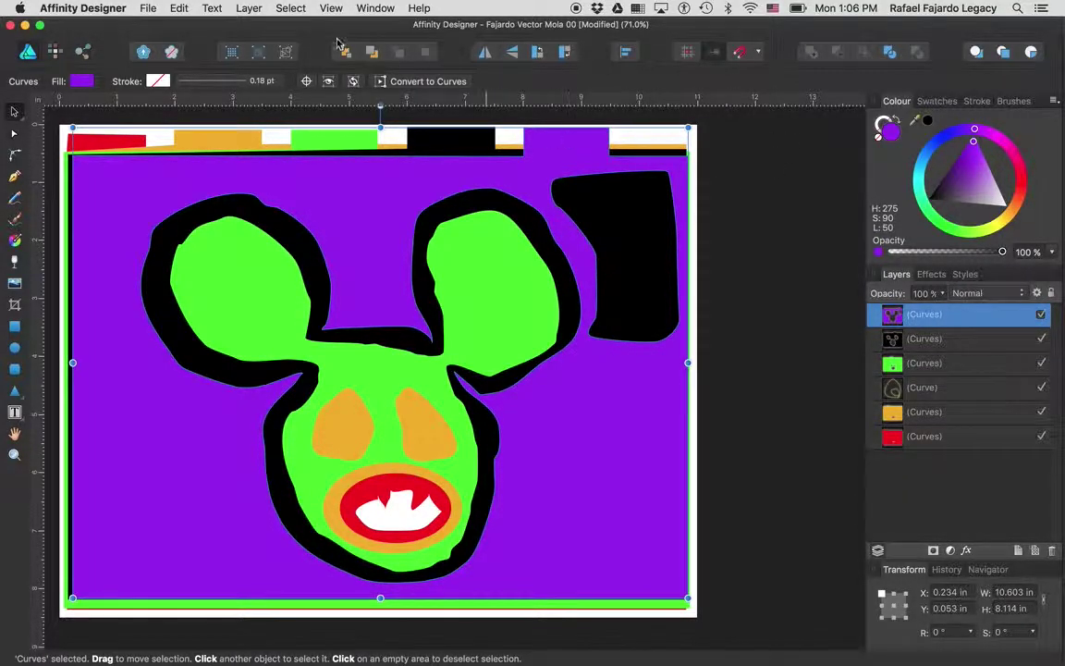
# - Clear the selection and activate the Pen tool for a new path
pyautogui.click(290, 10)
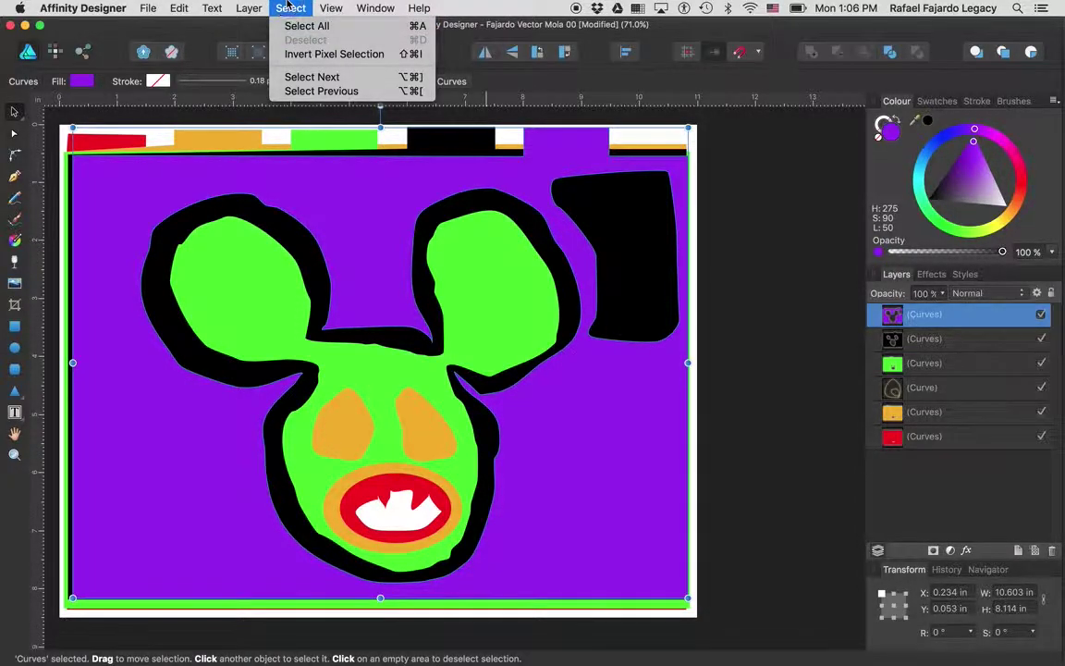
pyautogui.click(289, 9)
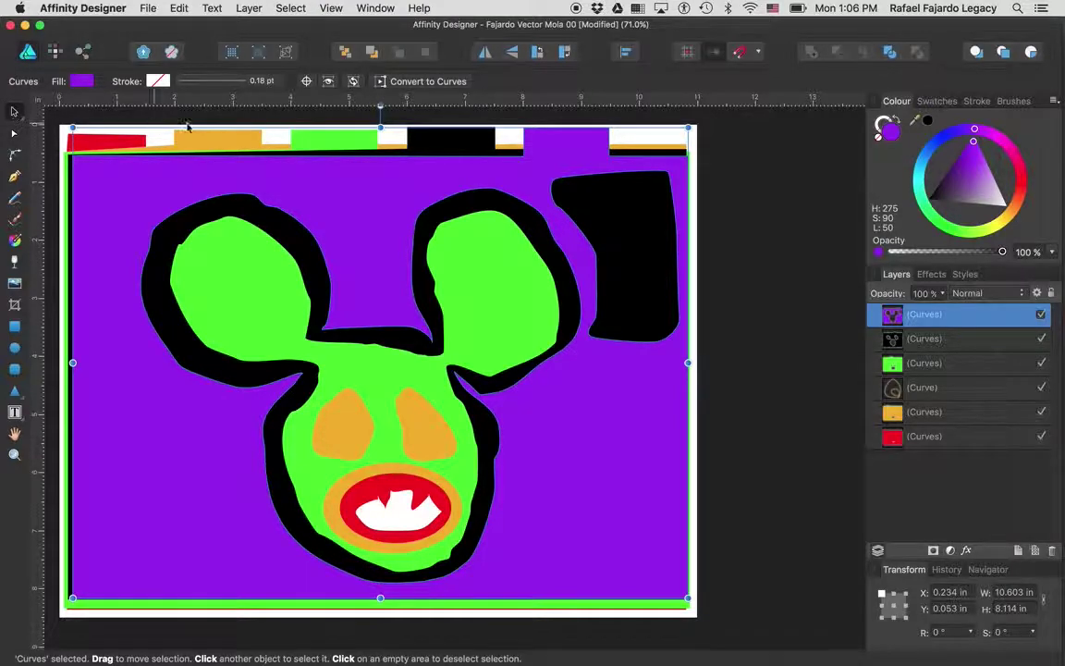
pyautogui.click(696, 162)
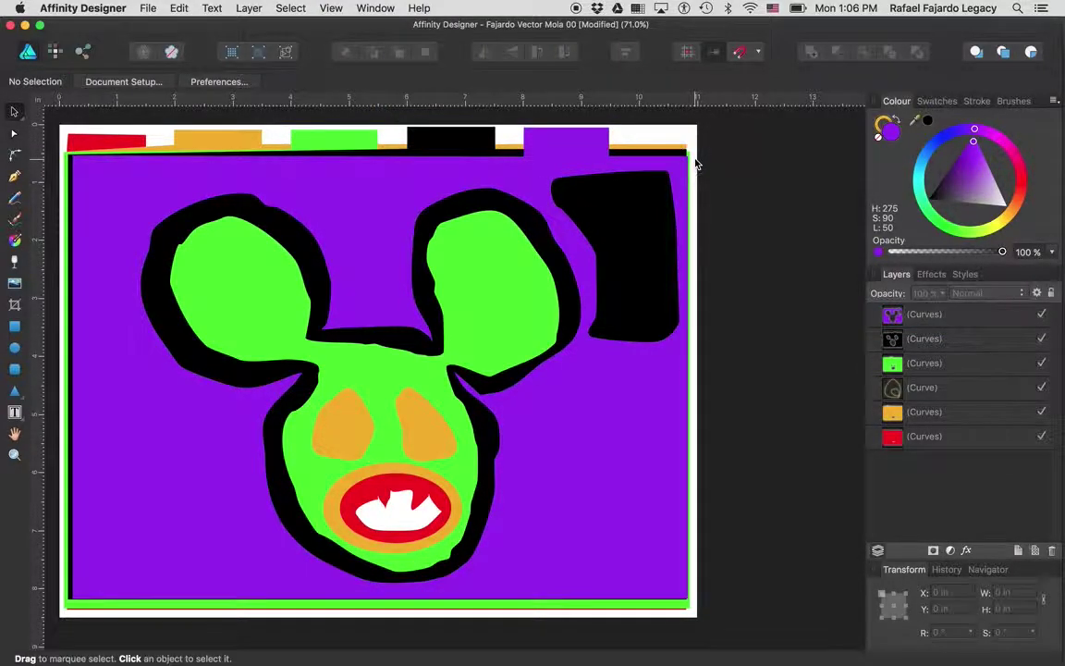
pyautogui.click(14, 179)
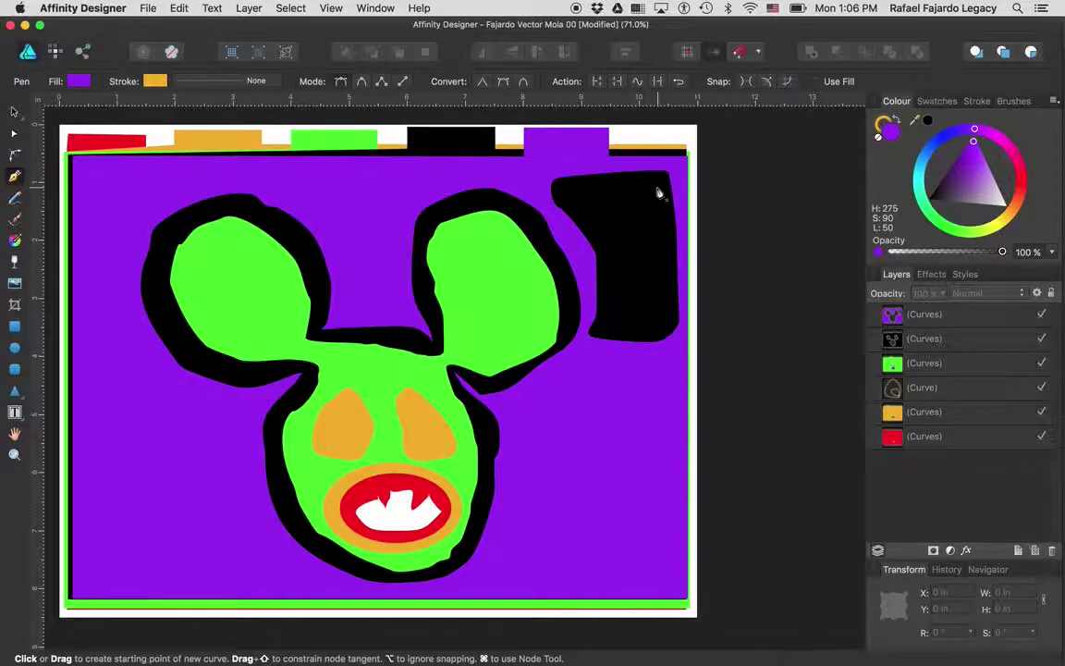
# - Trace the zigzag upper part of the letter outline inside the black opening
pyautogui.click(658, 188)
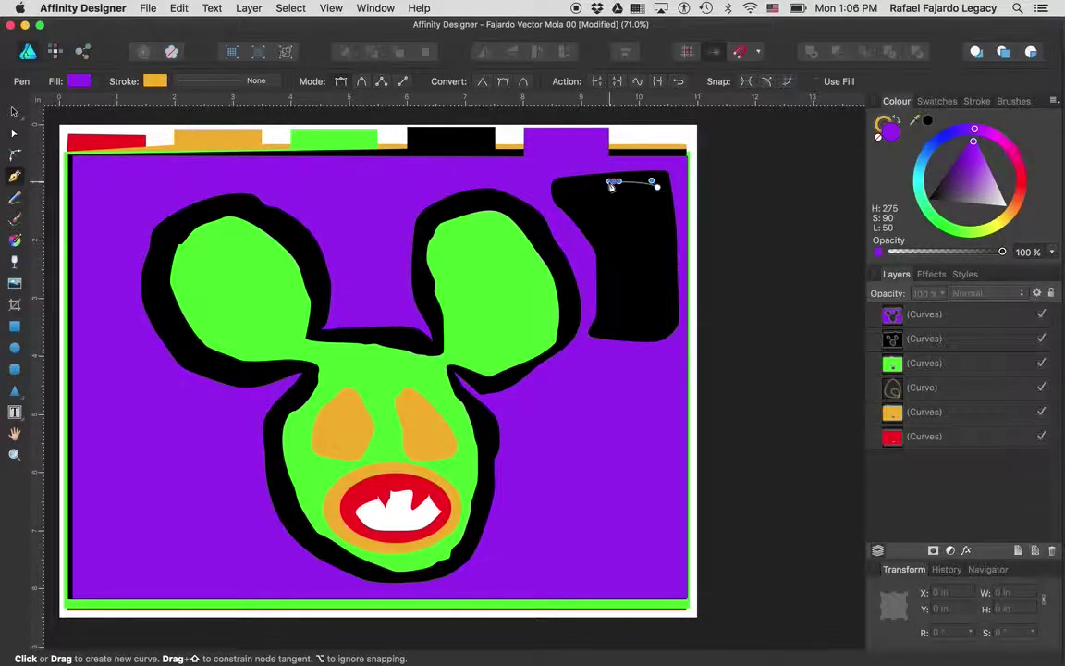
pyautogui.moveTo(614, 181); pyautogui.dragTo(620, 181)
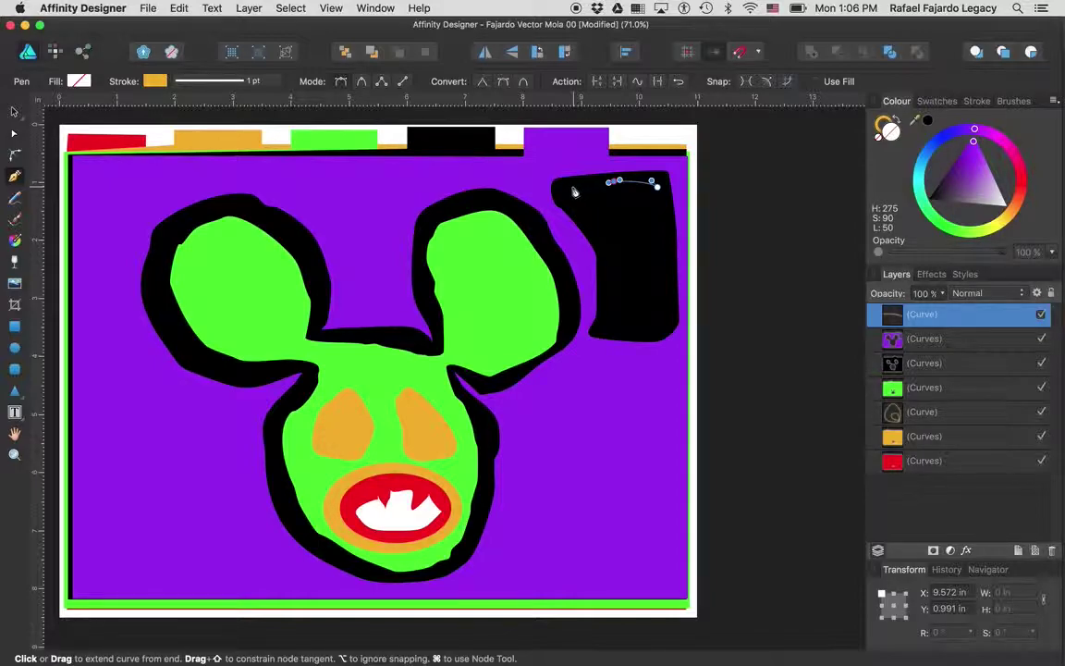
pyautogui.click(569, 192)
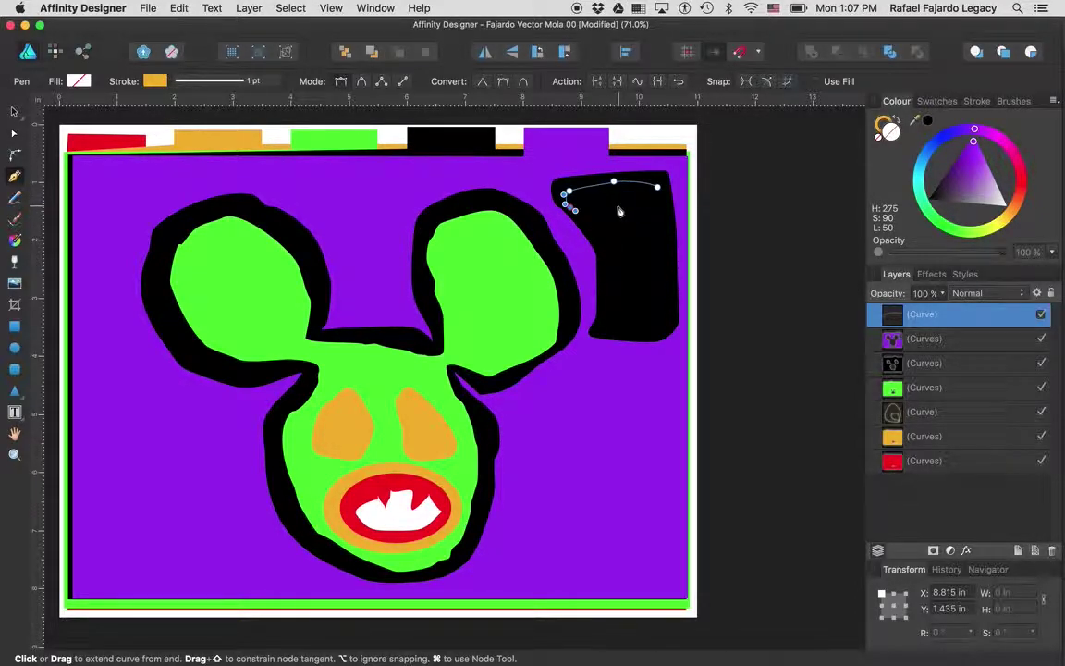
pyautogui.moveTo(619, 208); pyautogui.dragTo(646, 229)
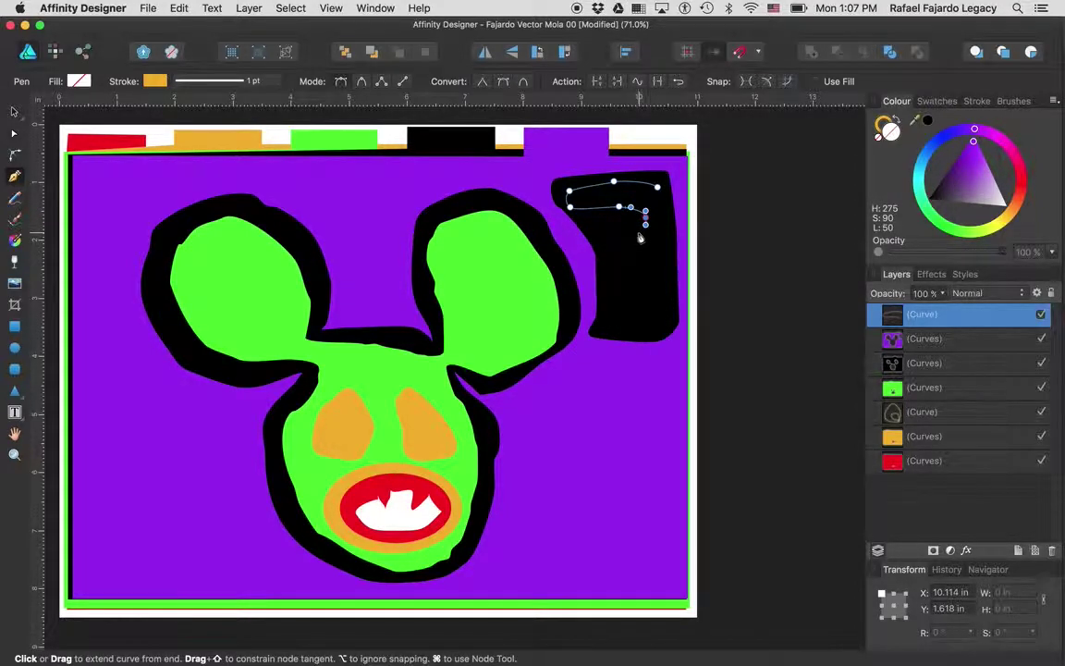
pyautogui.moveTo(627, 225); pyautogui.dragTo(593, 226)
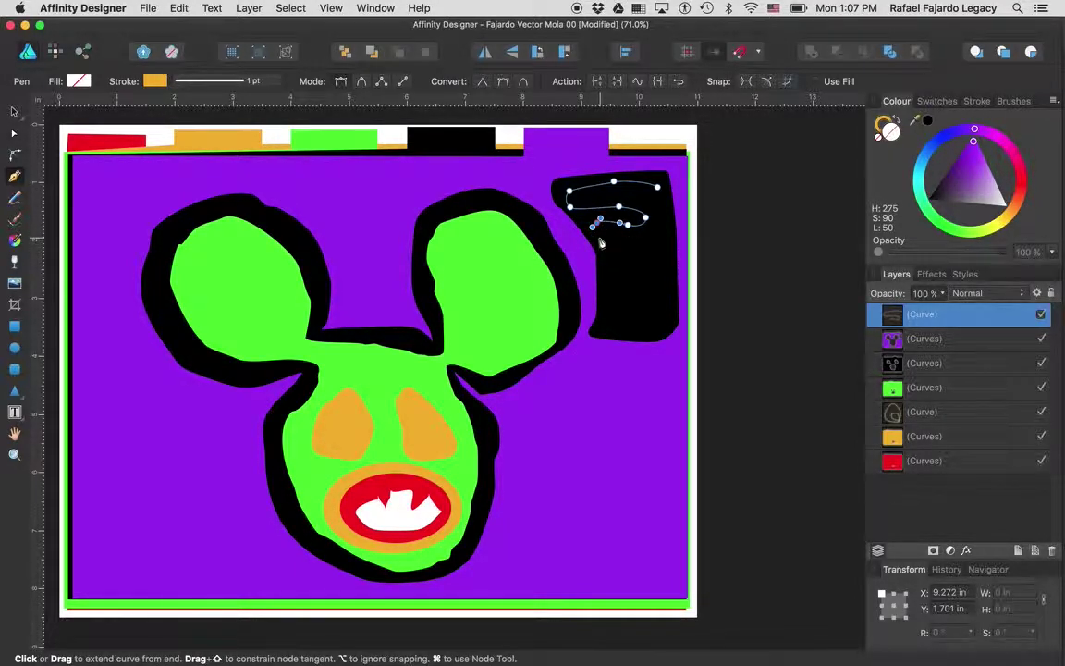
pyautogui.moveTo(600, 239); pyautogui.dragTo(602, 242)
pyautogui.click(627, 244)
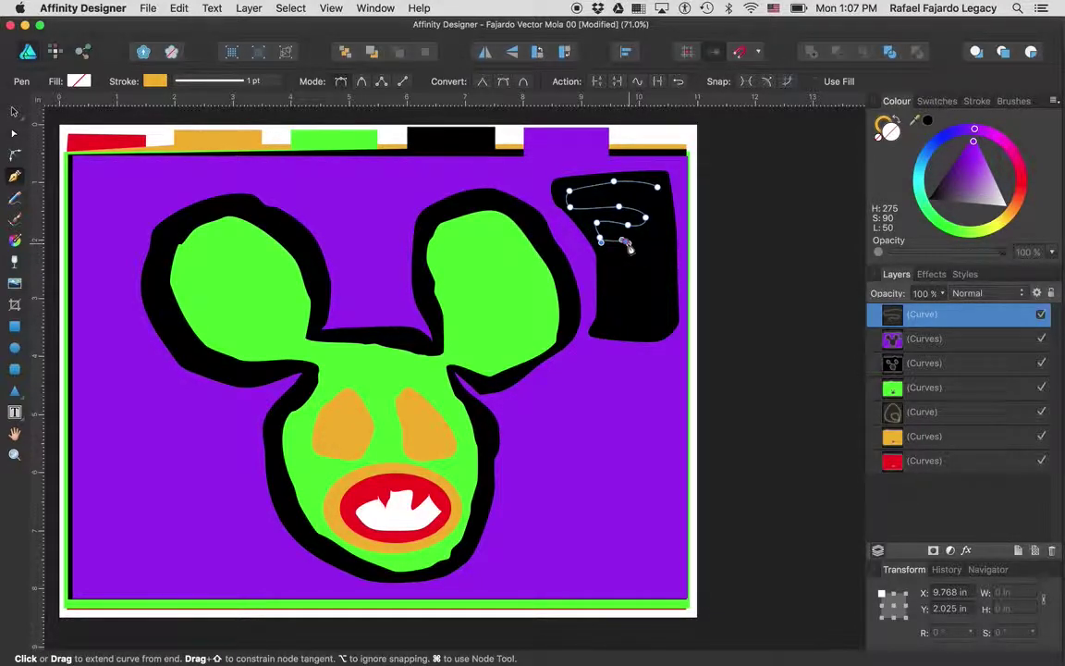
pyautogui.moveTo(650, 246); pyautogui.dragTo(650, 255)
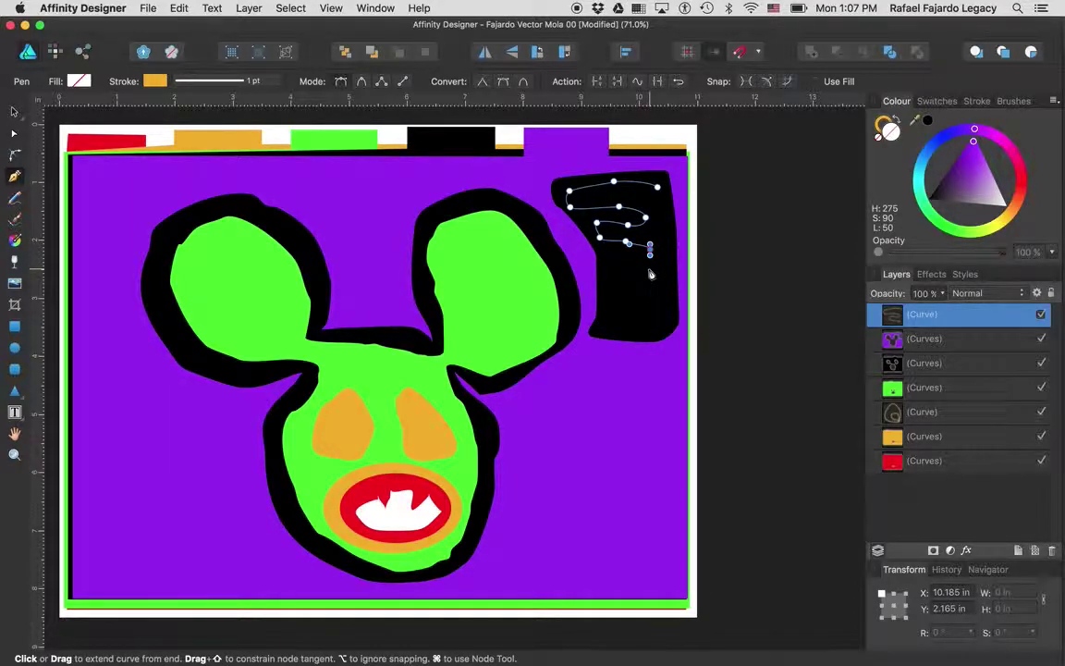
pyautogui.click(635, 263)
pyautogui.click(609, 253)
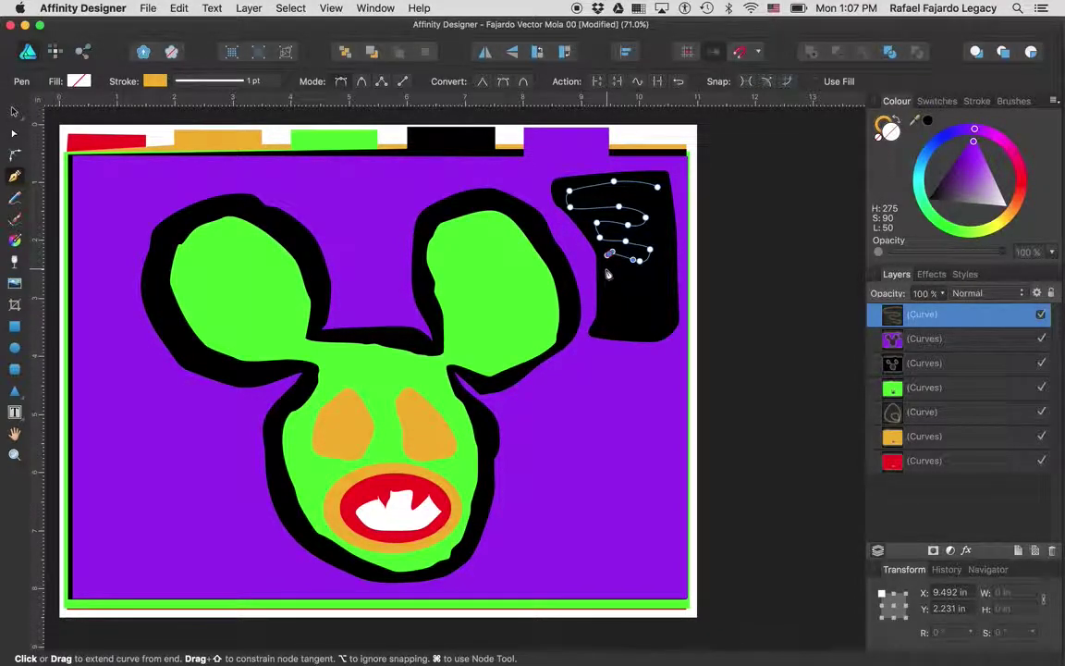
# - Run the letter outline down the left, along the bottom, up the right, and close it
pyautogui.click(605, 271)
pyautogui.click(606, 314)
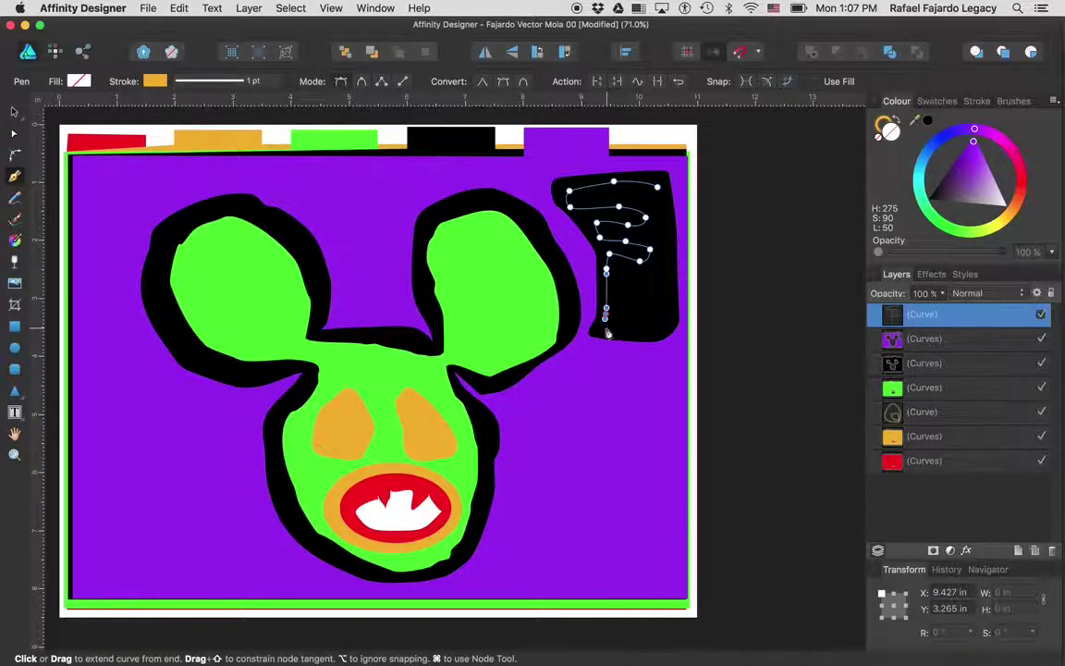
pyautogui.click(606, 328)
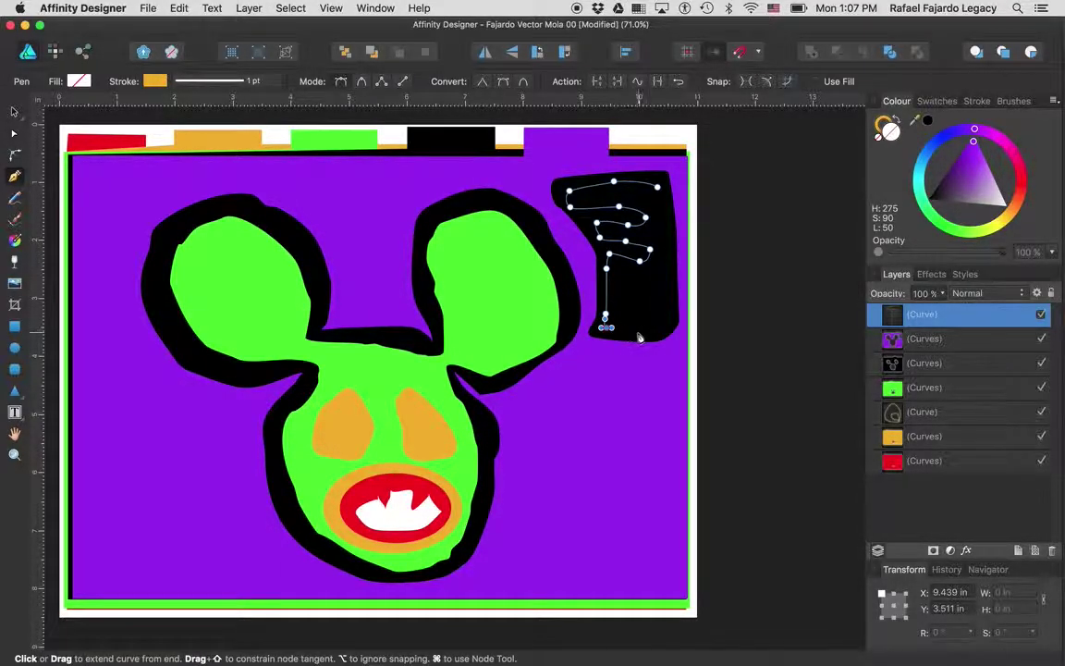
pyautogui.click(648, 329)
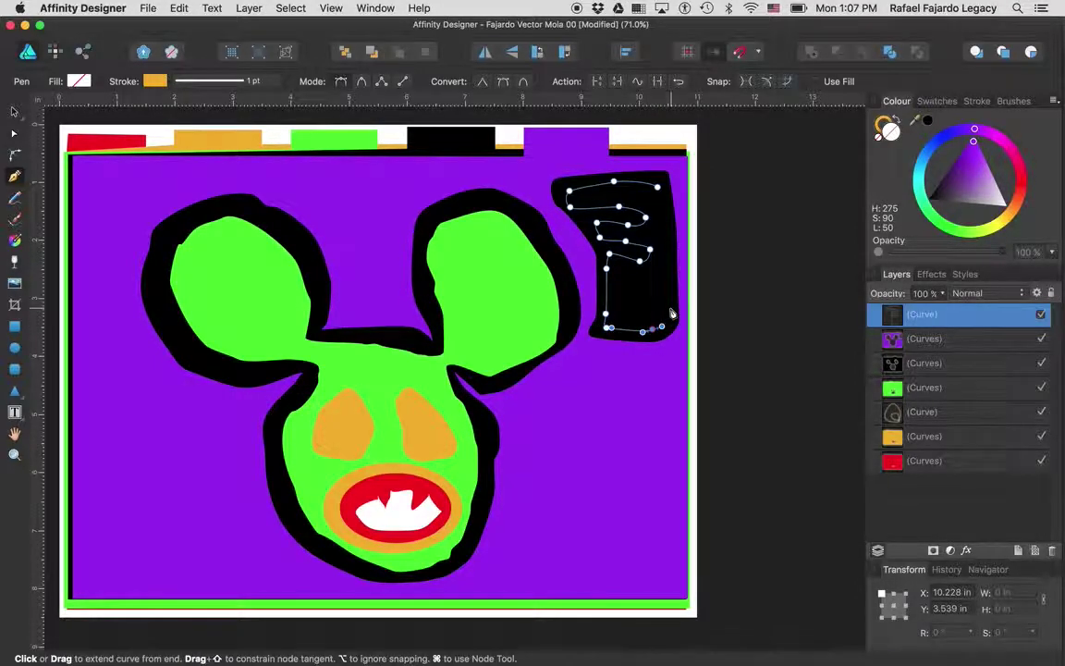
pyautogui.click(671, 294)
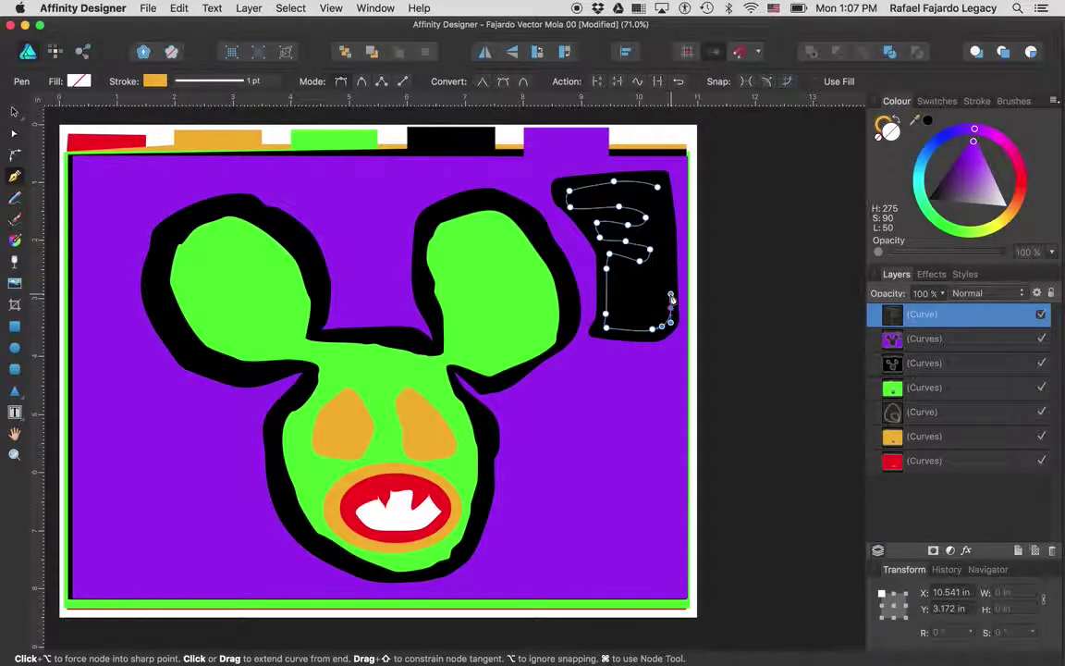
pyautogui.click(672, 244)
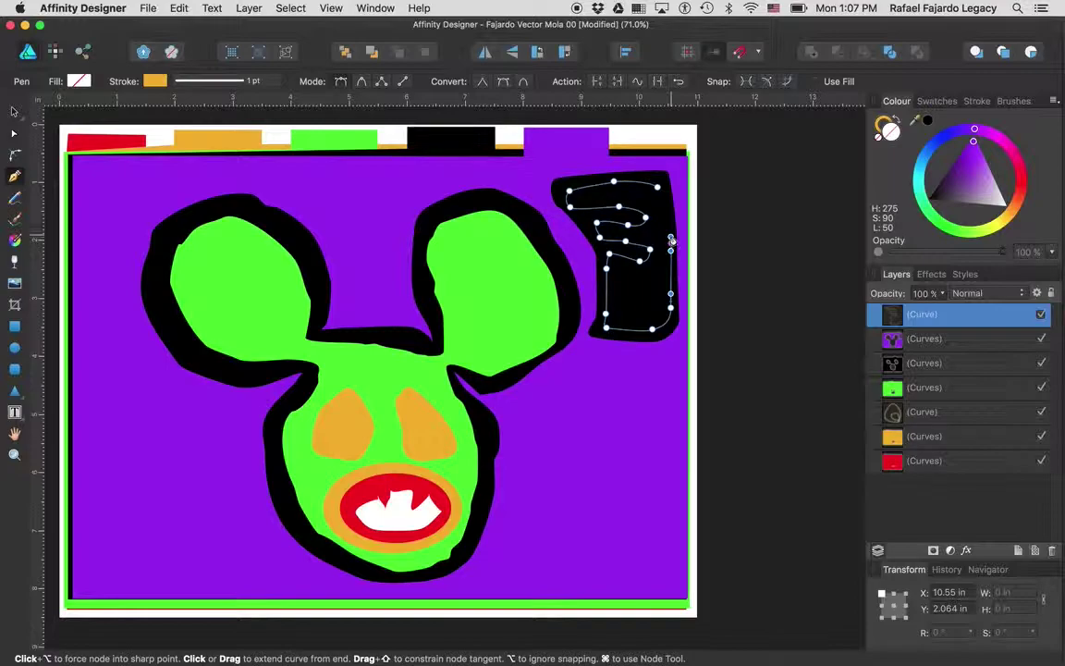
pyautogui.click(653, 182)
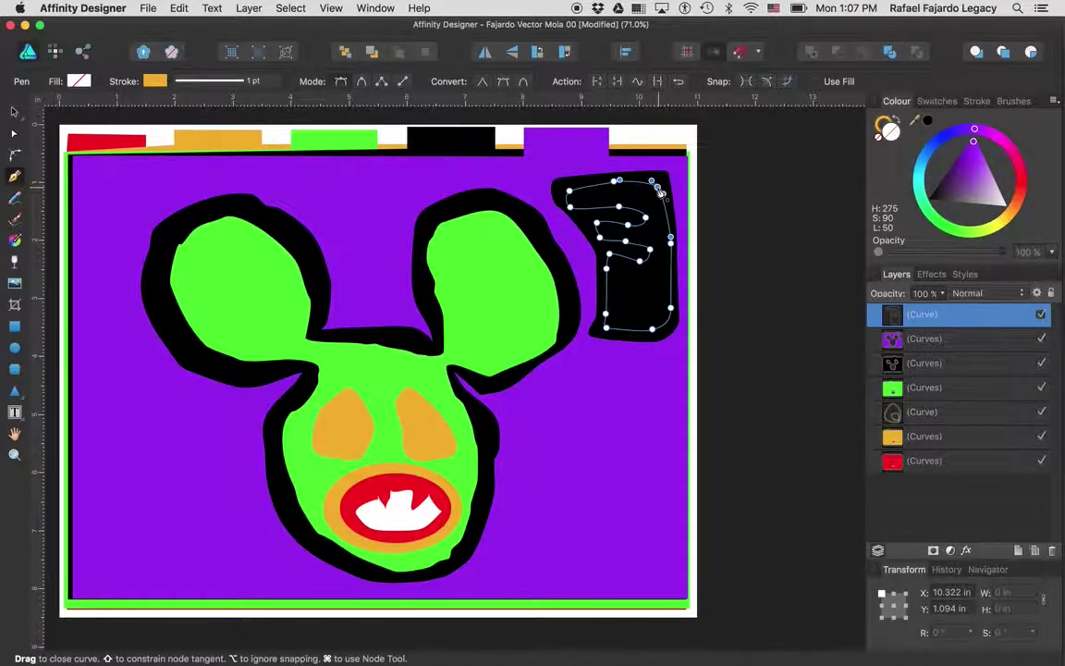
pyautogui.click(661, 190)
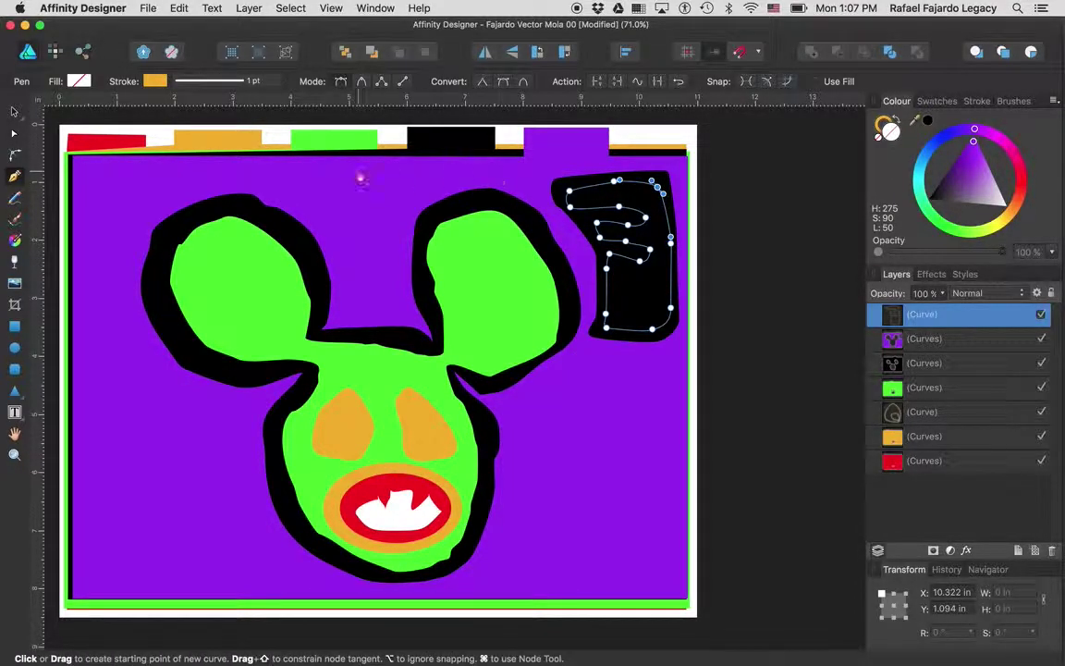
# - Select the letter curve with the green shape and subtract, merging them into one green curve
pyautogui.click(14, 113)
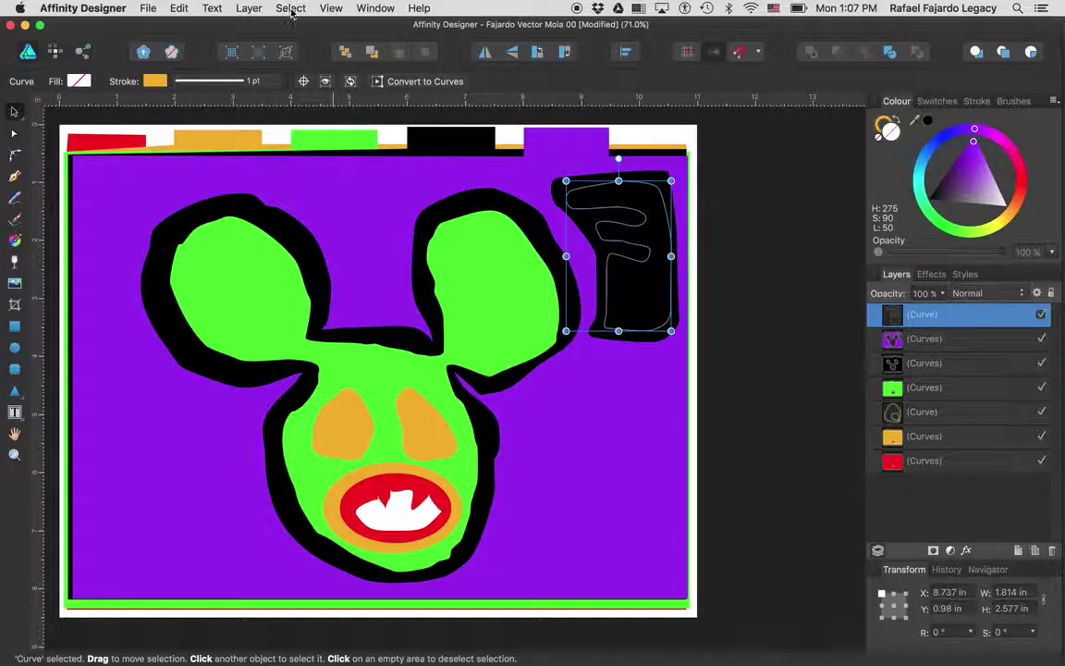
pyautogui.keyDown('shift'); pyautogui.click(344, 139); pyautogui.keyUp('shift')
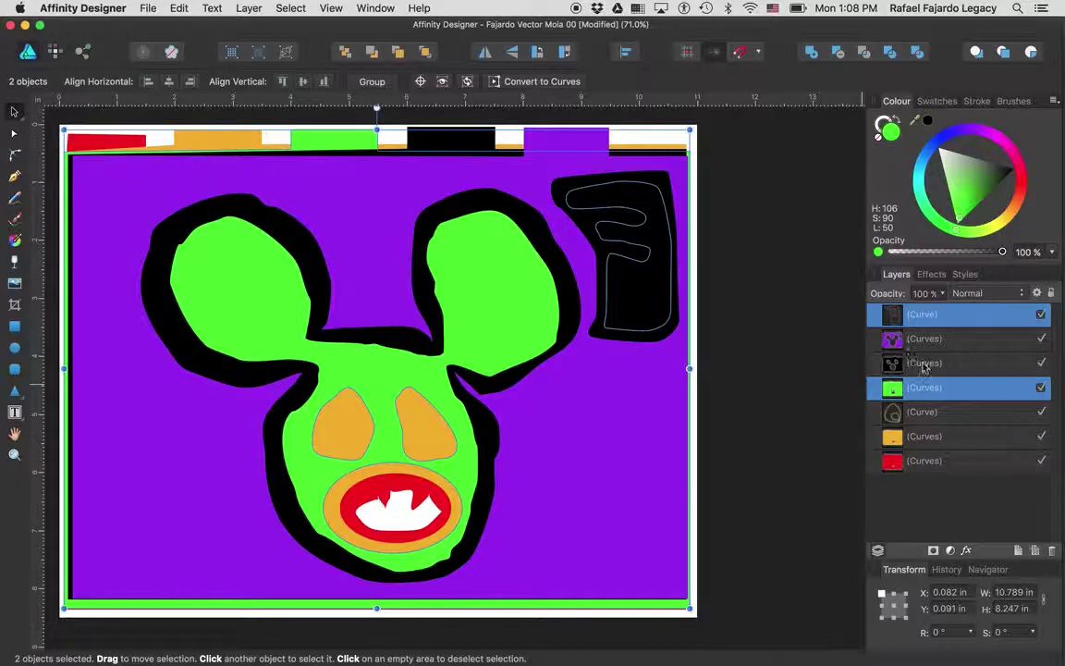
pyautogui.click(842, 55)
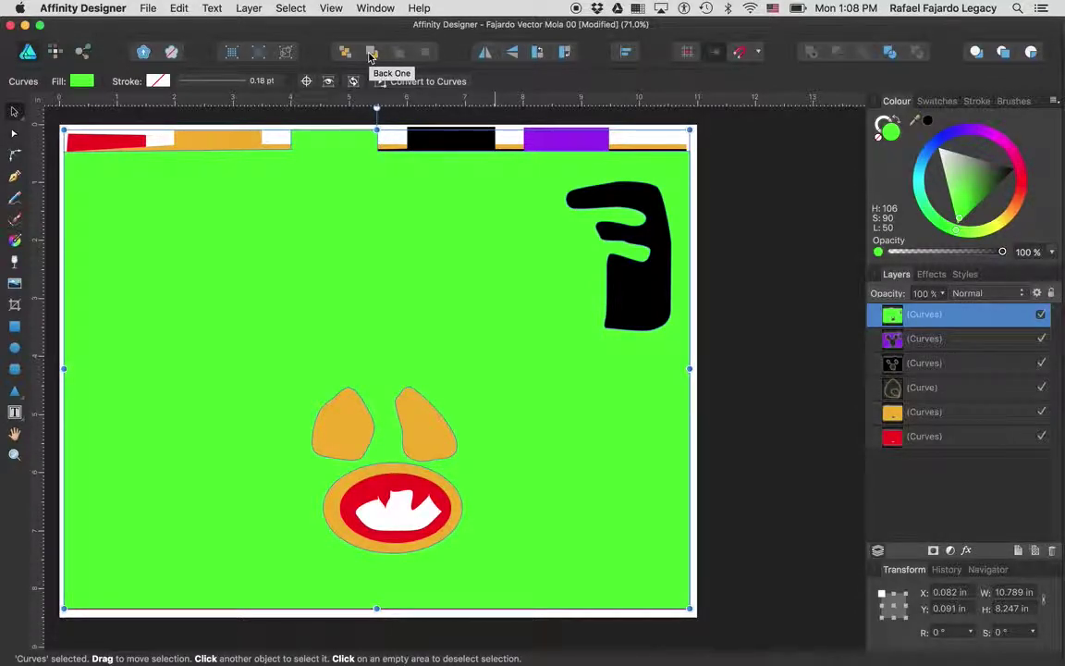
# - Send the green shape back two levels, then undo one of those moves
pyautogui.click(370, 54)
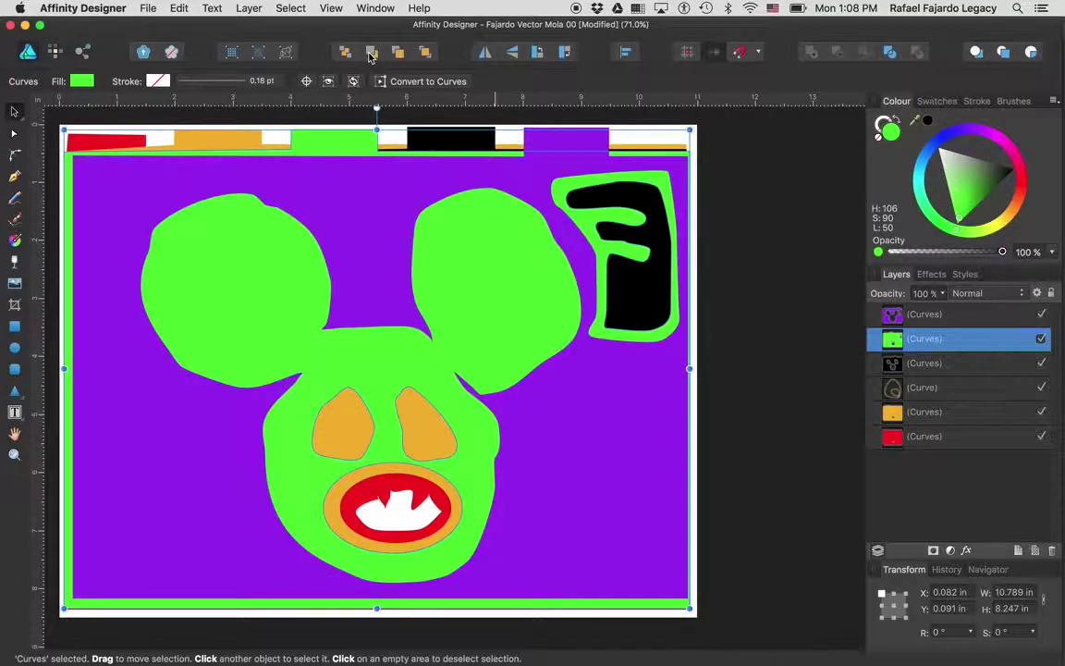
pyautogui.click(370, 54)
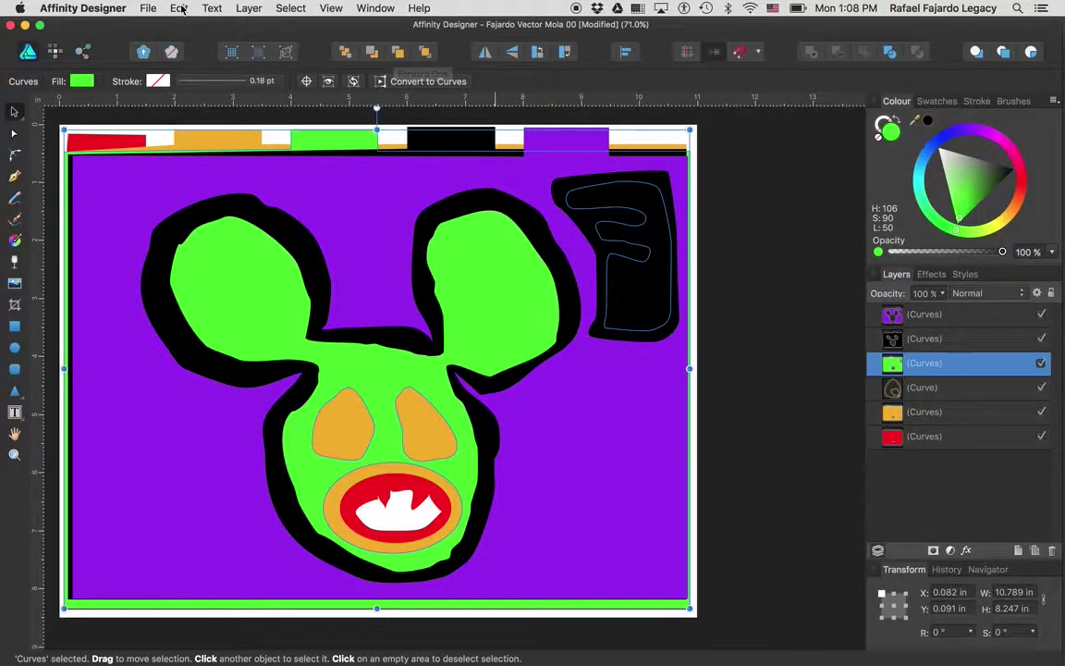
pyautogui.click(179, 8)
pyautogui.click(185, 26)
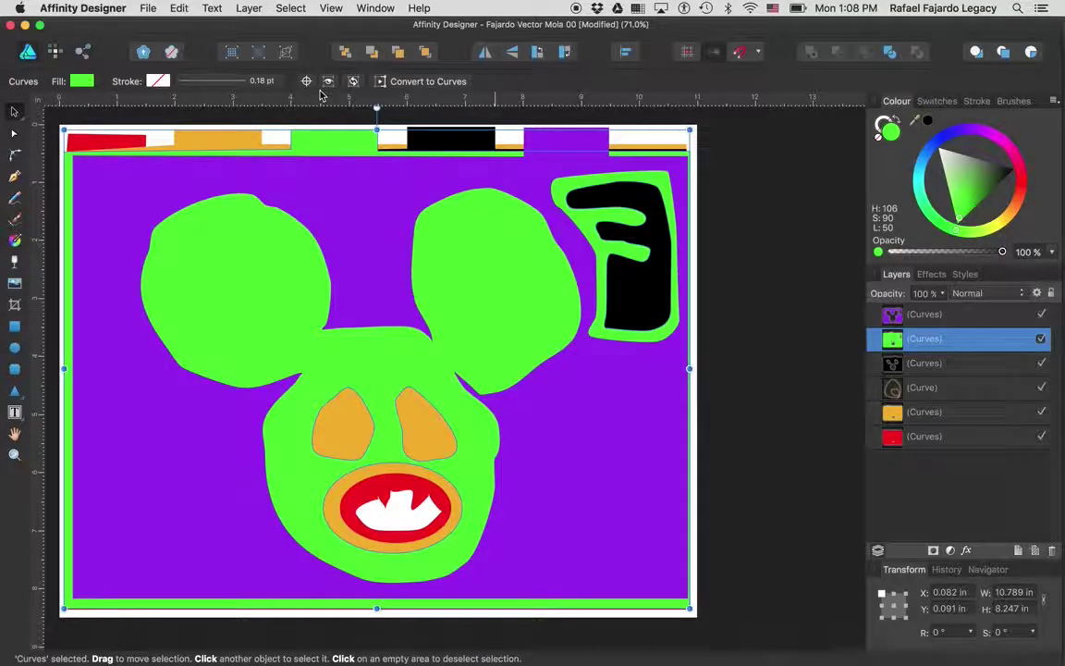
pyautogui.click(182, 8)
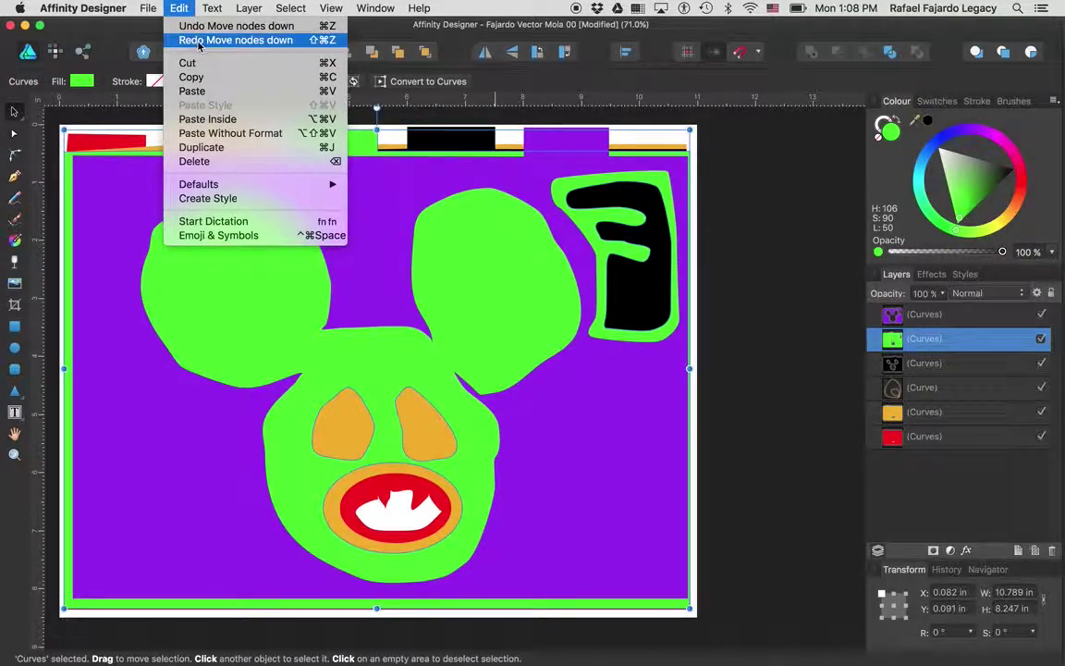
# - Step back through the history until the Subtract operation is reverted
pyautogui.click(204, 41)
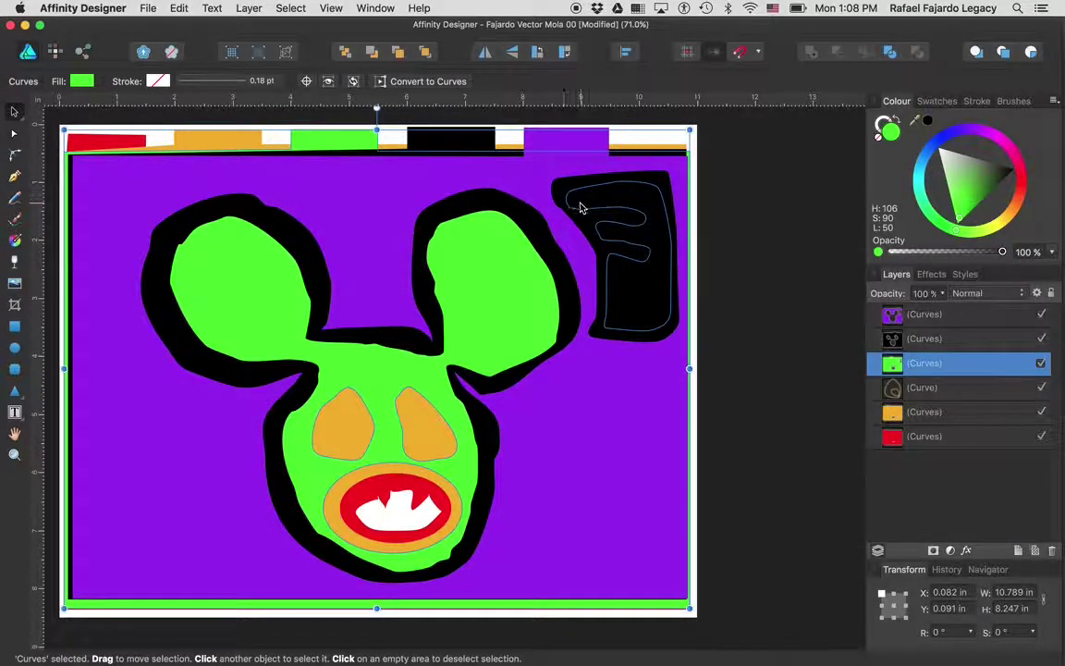
pyautogui.click(454, 146)
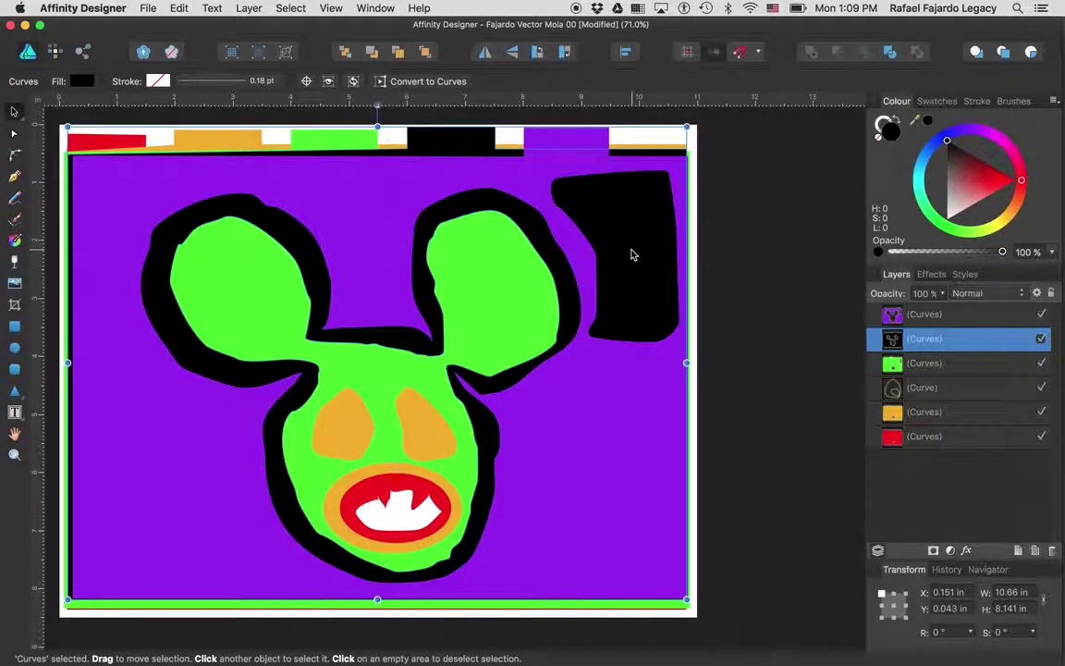
pyautogui.click(176, 8)
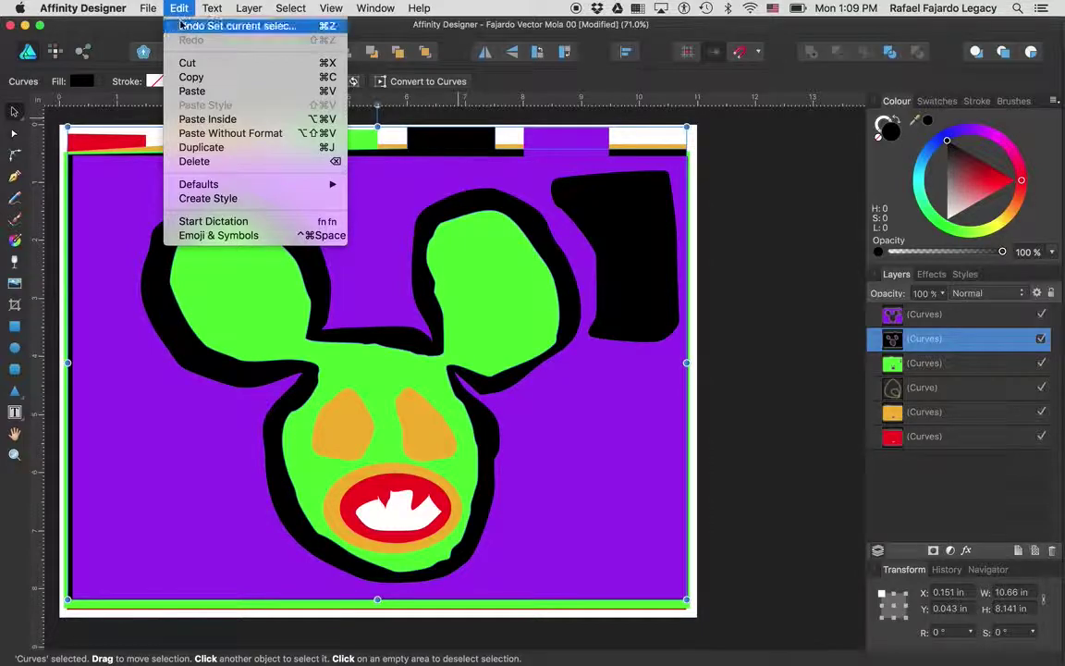
pyautogui.click(183, 25)
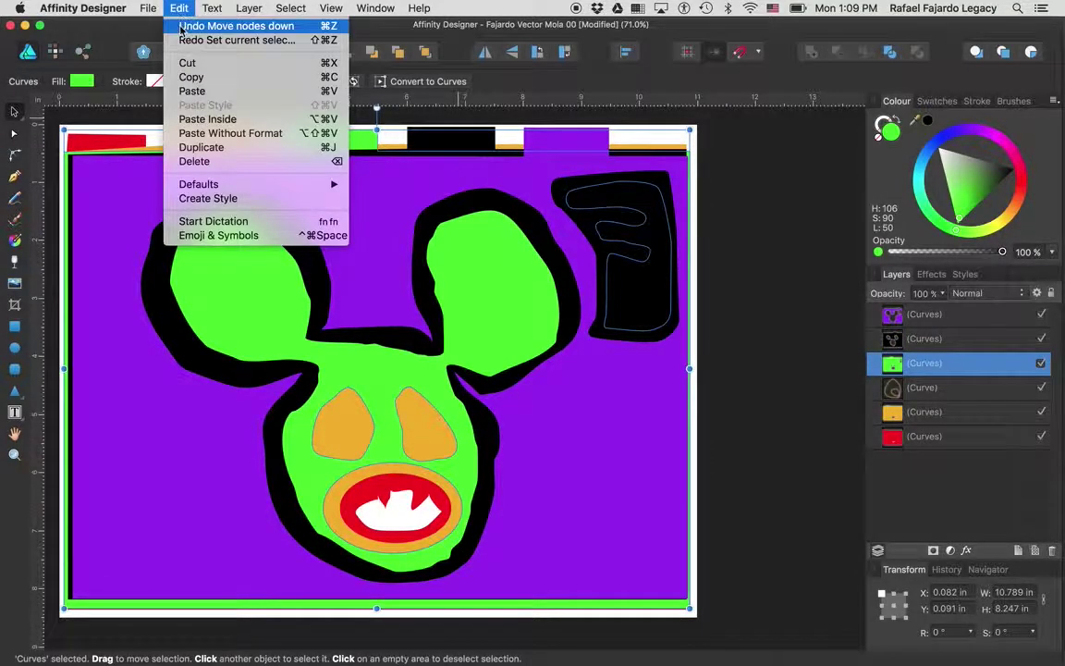
pyautogui.click(182, 26)
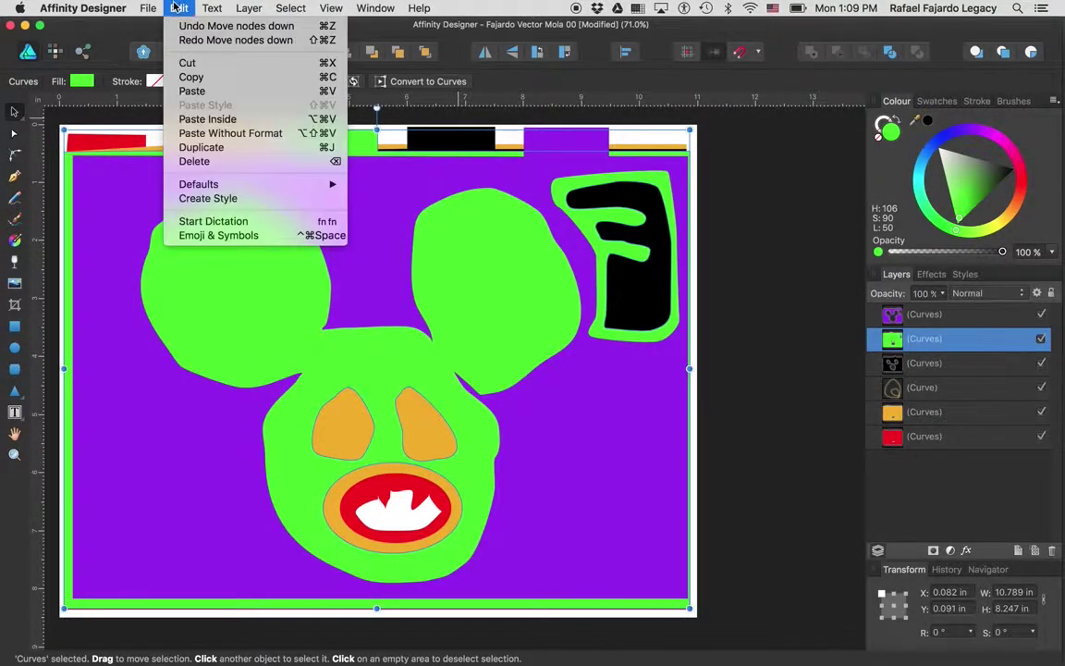
pyautogui.click(185, 25)
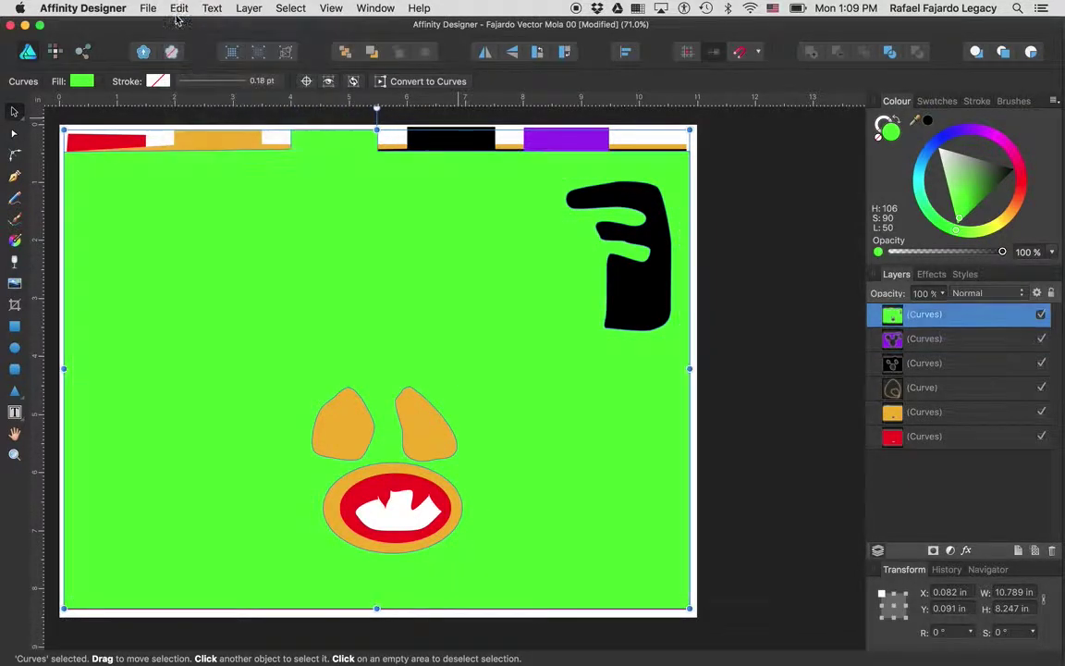
pyautogui.click(179, 7)
pyautogui.click(179, 26)
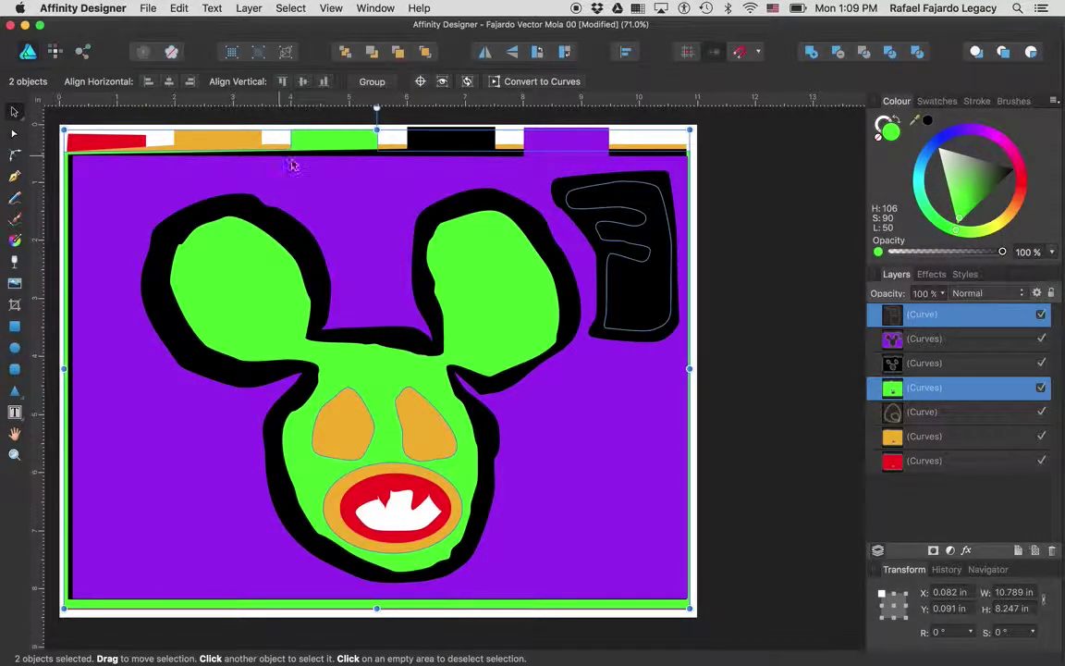
# - Deselect both curves, then select only the traced letter curve
pyautogui.click(299, 7)
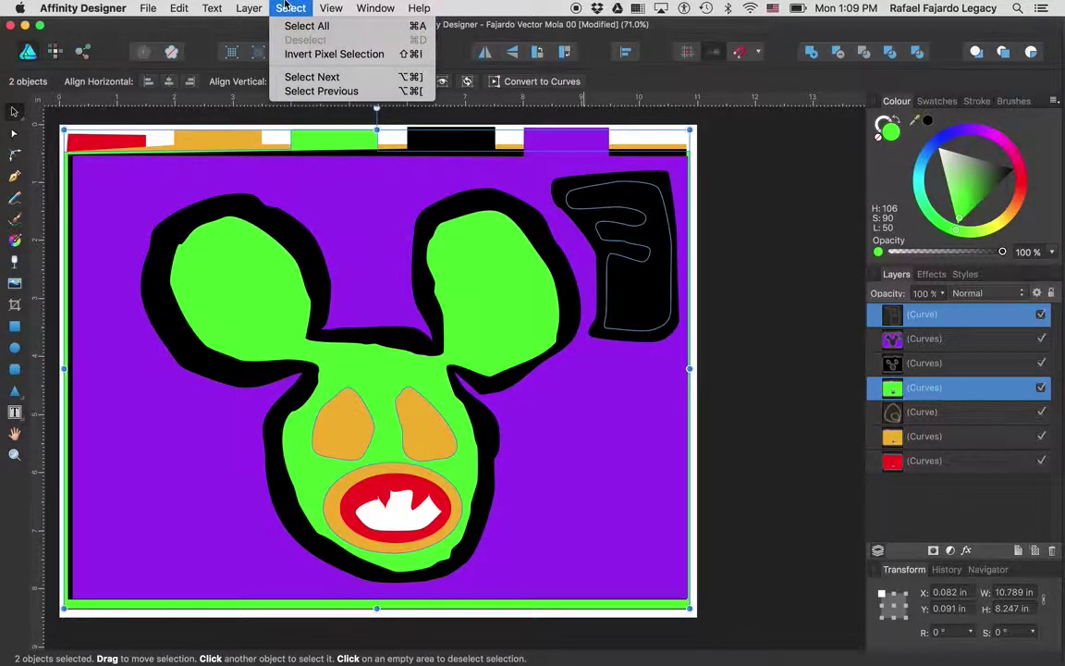
pyautogui.click(288, 5)
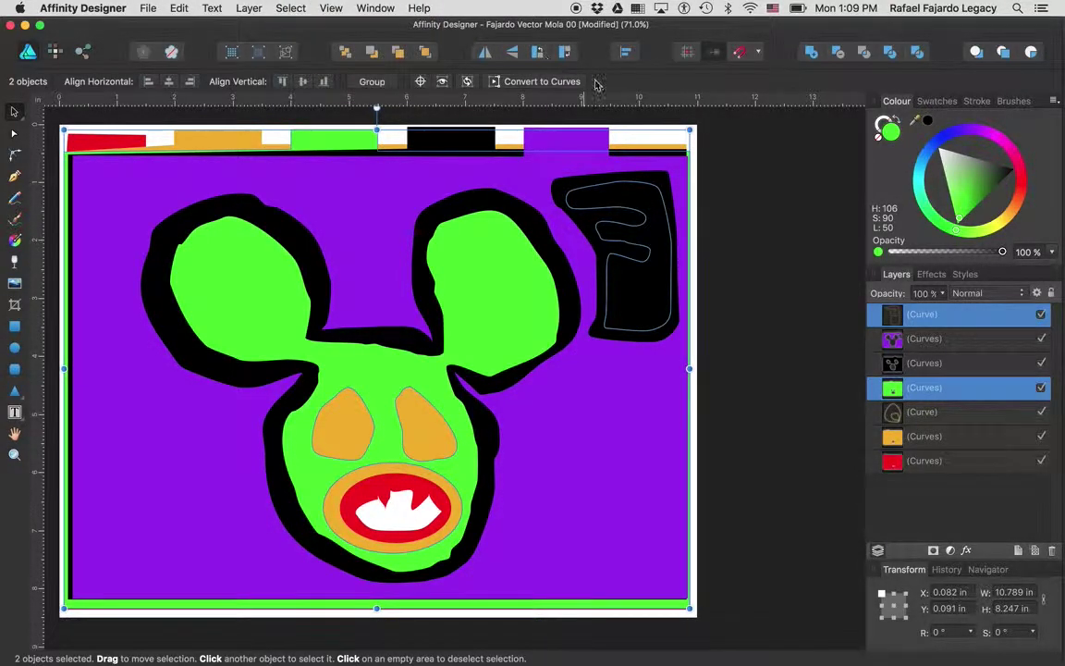
pyautogui.click(693, 154)
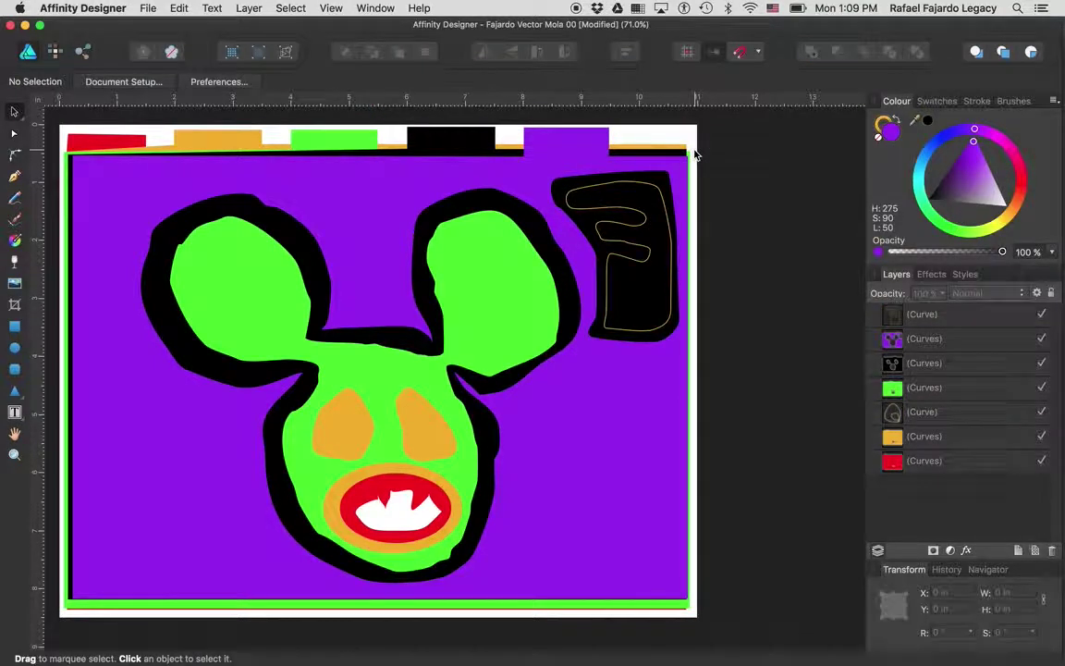
pyautogui.click(584, 192)
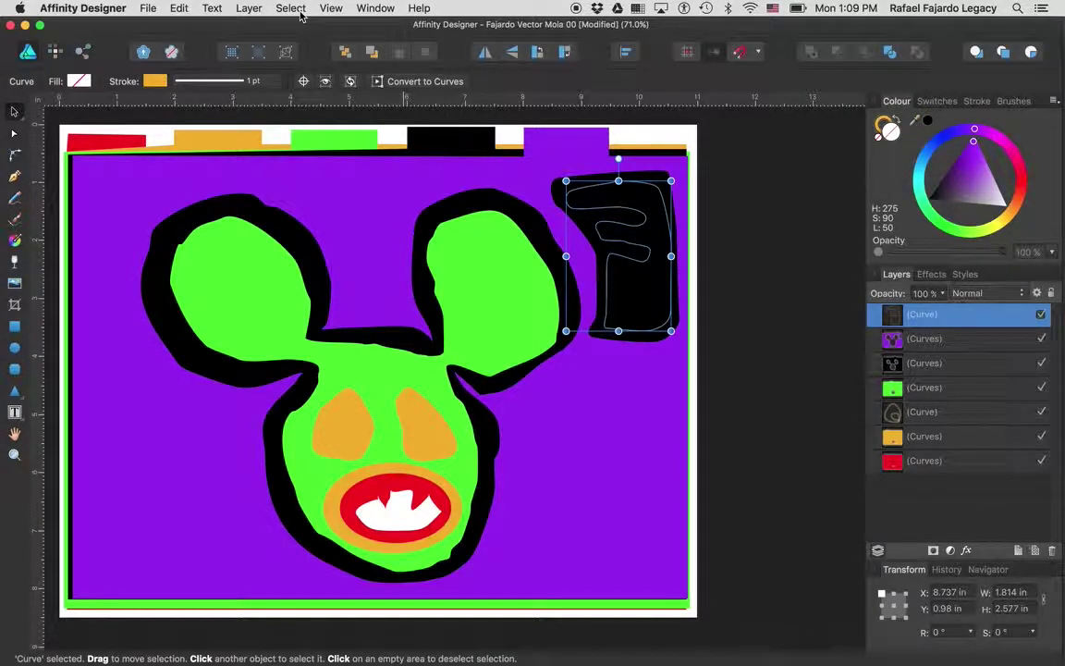
# - Subtract the letter curve from the black outlines, move the result back one, and deselect
pyautogui.keyDown('shift'); pyautogui.click(441, 149); pyautogui.keyUp('shift')
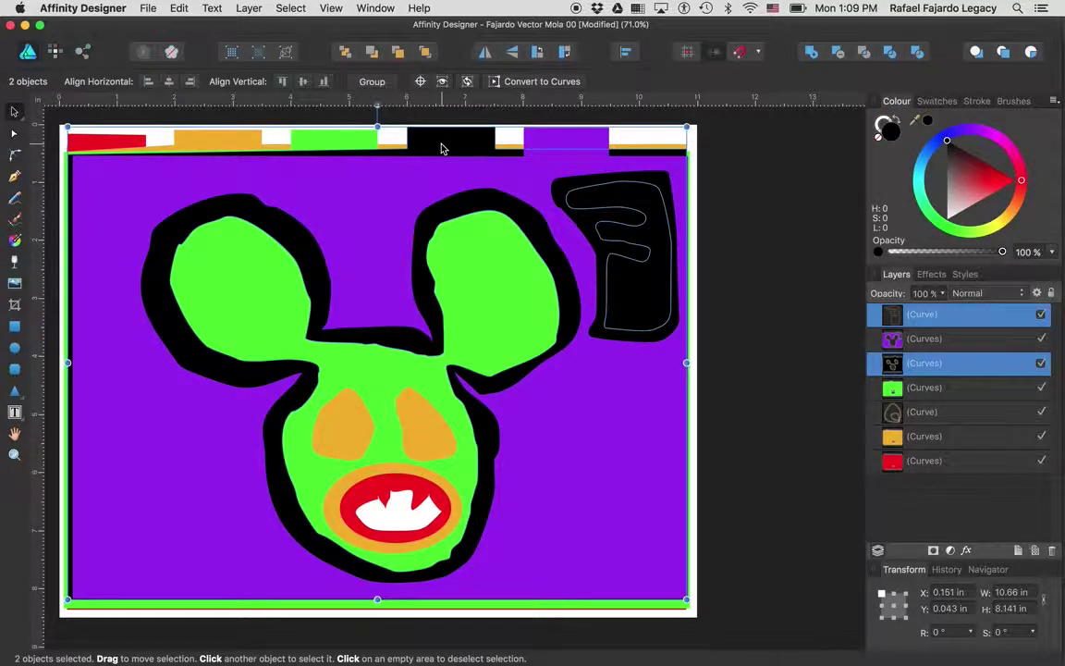
pyautogui.click(838, 53)
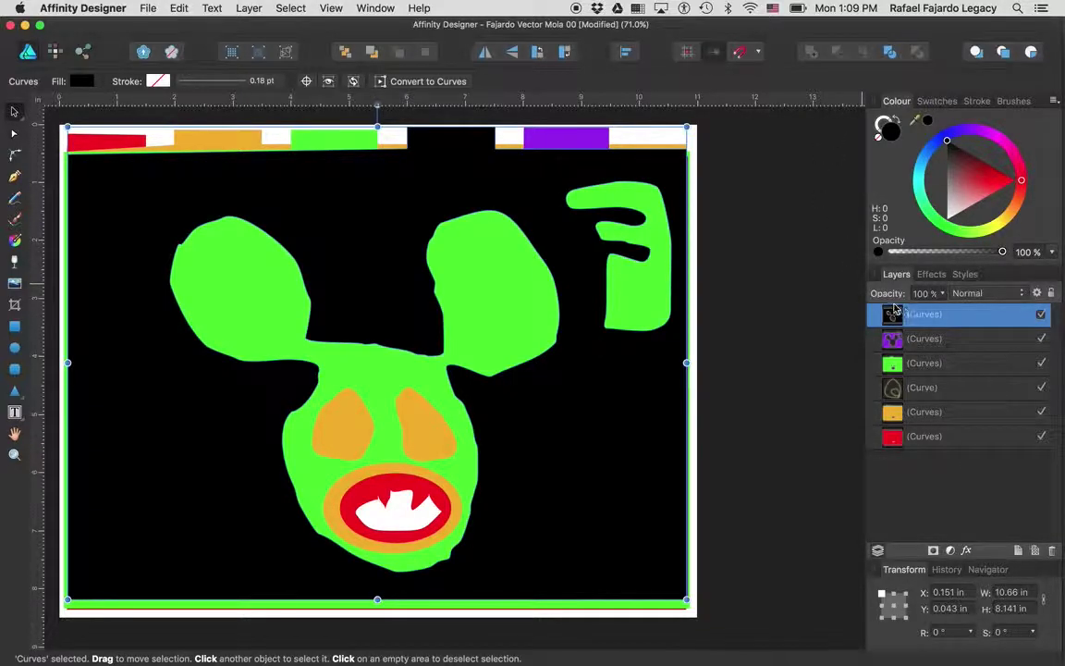
pyautogui.click(371, 52)
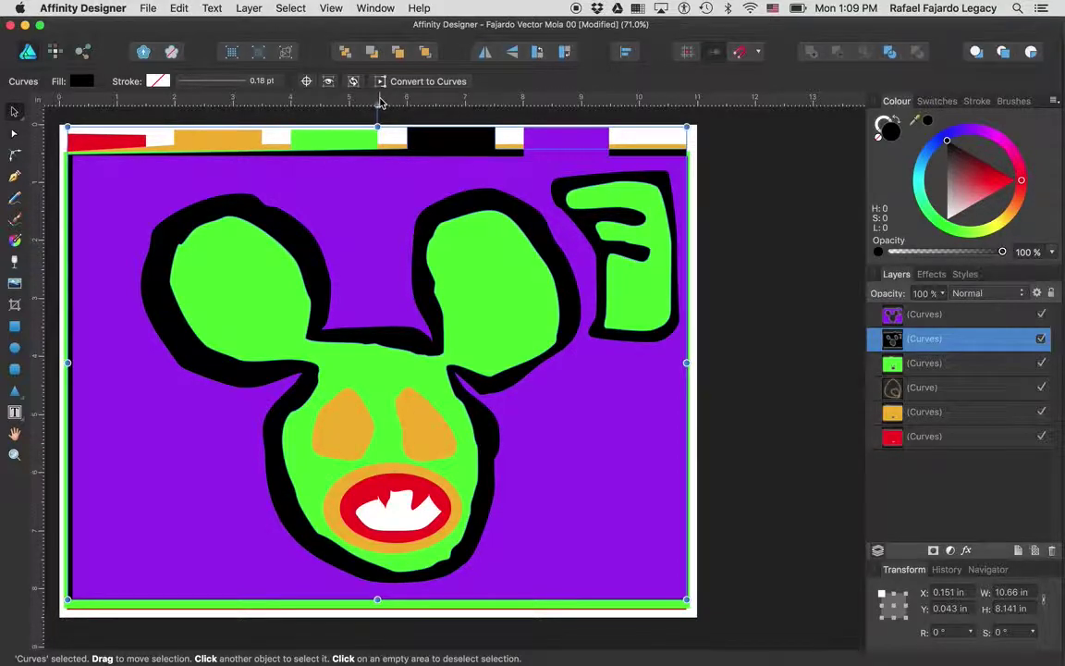
pyautogui.click(290, 8)
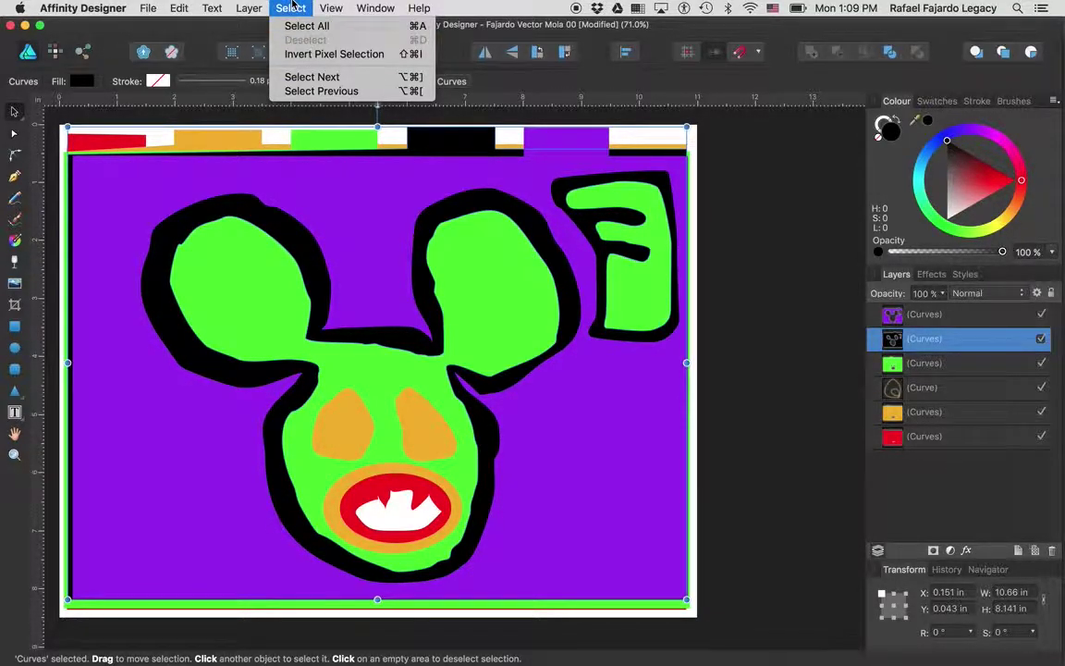
pyautogui.click(292, 7)
pyautogui.click(698, 179)
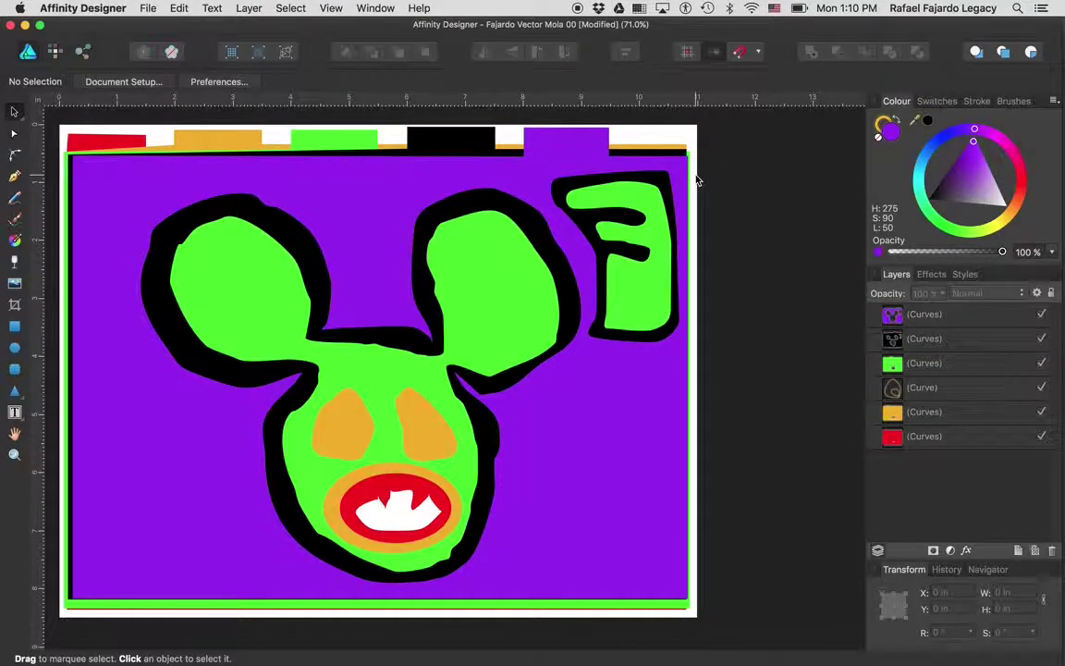
# - Pen-trace nodes across the top bar of the green letter block
pyautogui.click(13, 179)
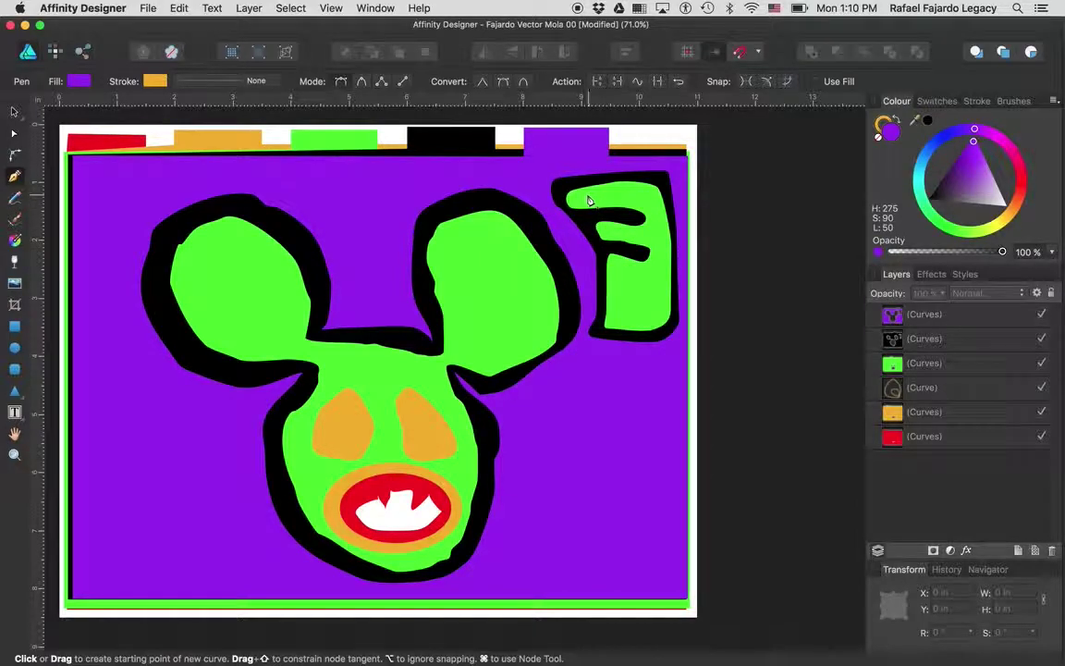
pyautogui.click(651, 194)
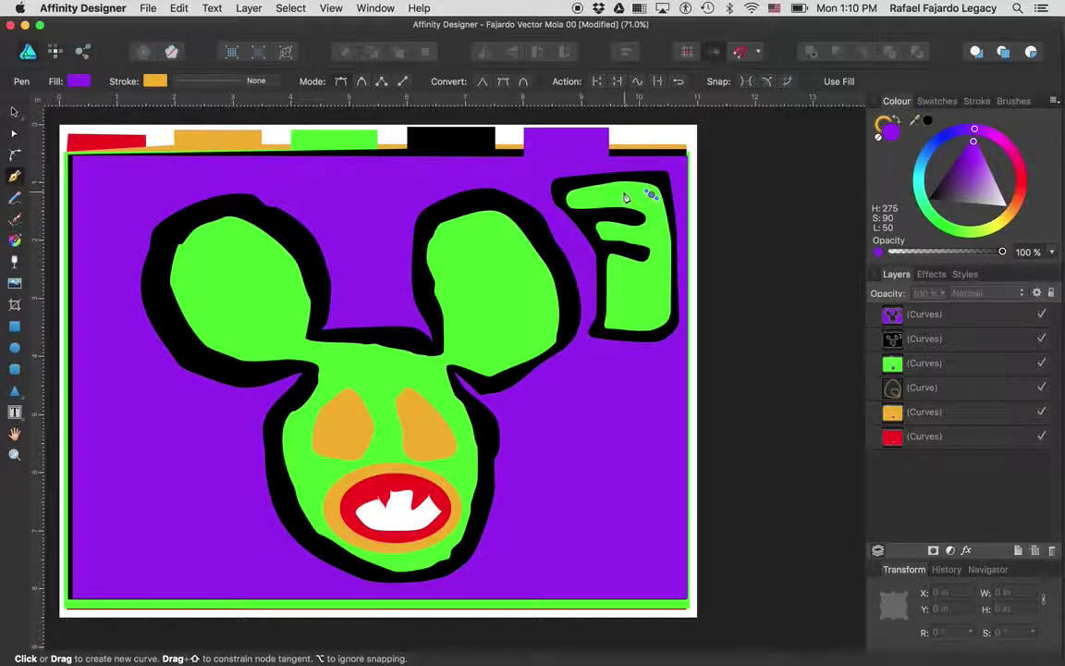
pyautogui.click(620, 189)
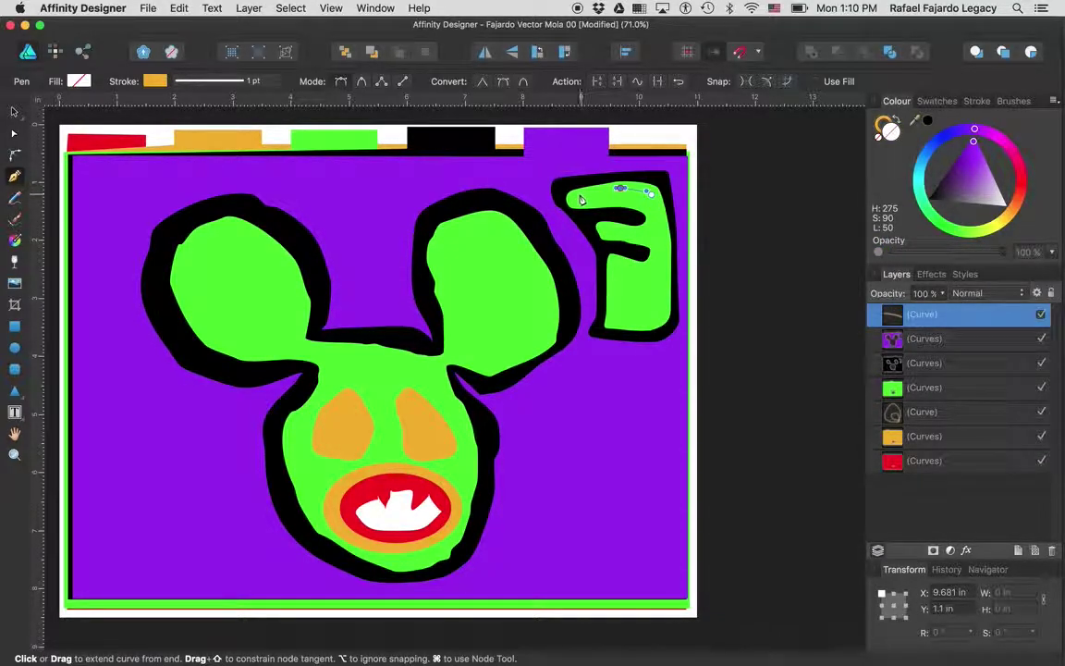
pyautogui.click(579, 197)
pyautogui.moveTo(579, 197); pyautogui.dragTo(584, 209)
pyautogui.click(582, 202)
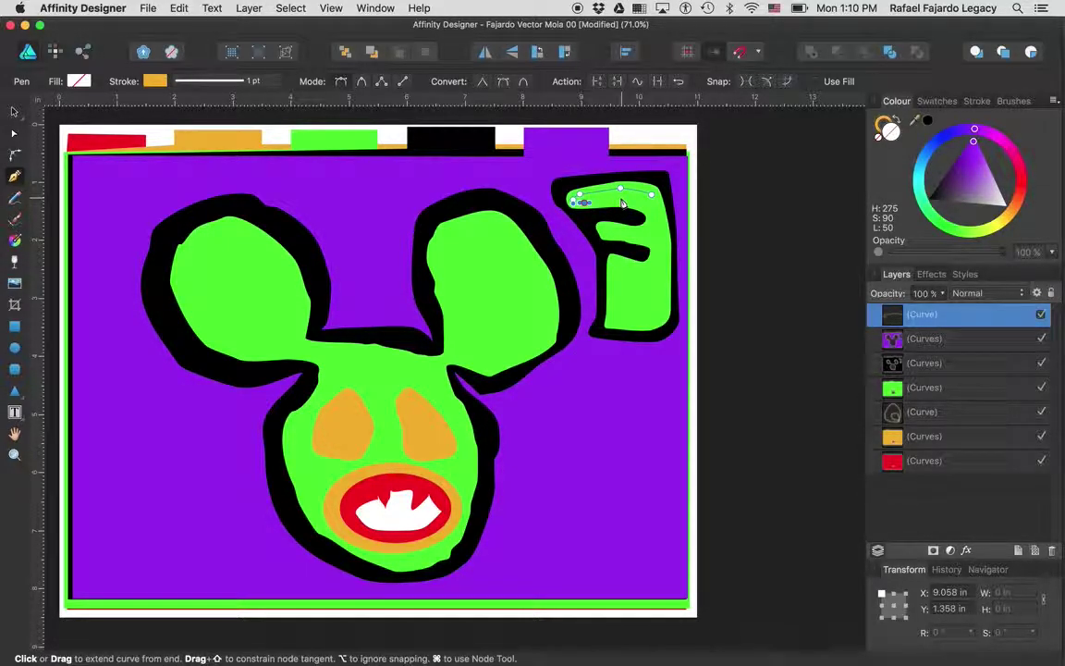
pyautogui.click(621, 197)
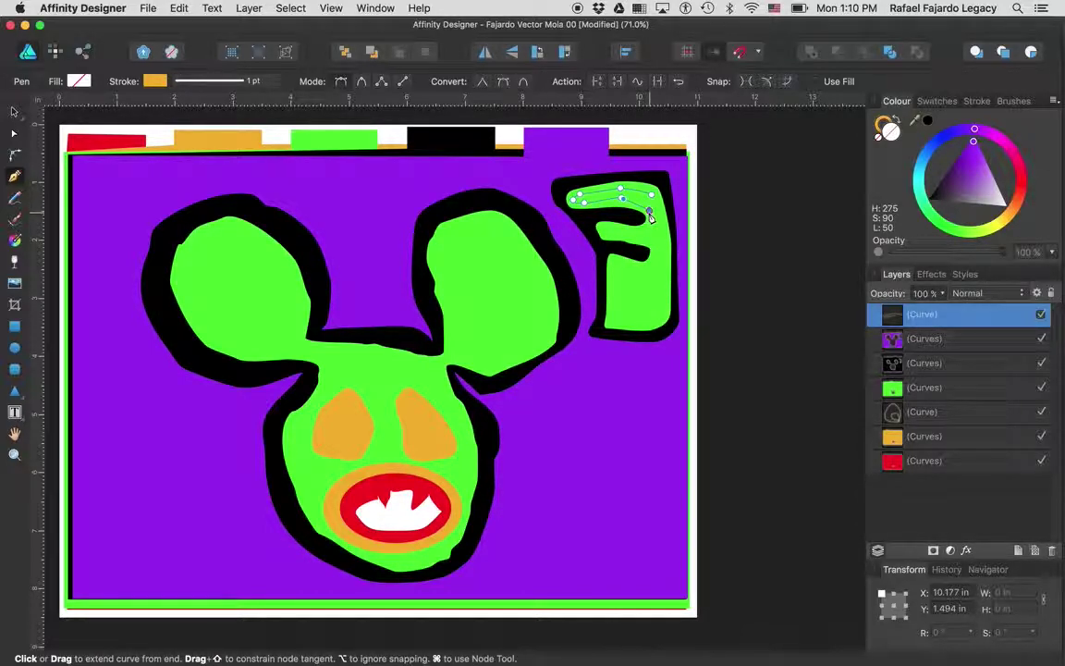
pyautogui.click(648, 210)
# - Zigzag the path down the letter's left side and along its bottom edge
pyautogui.click(645, 227)
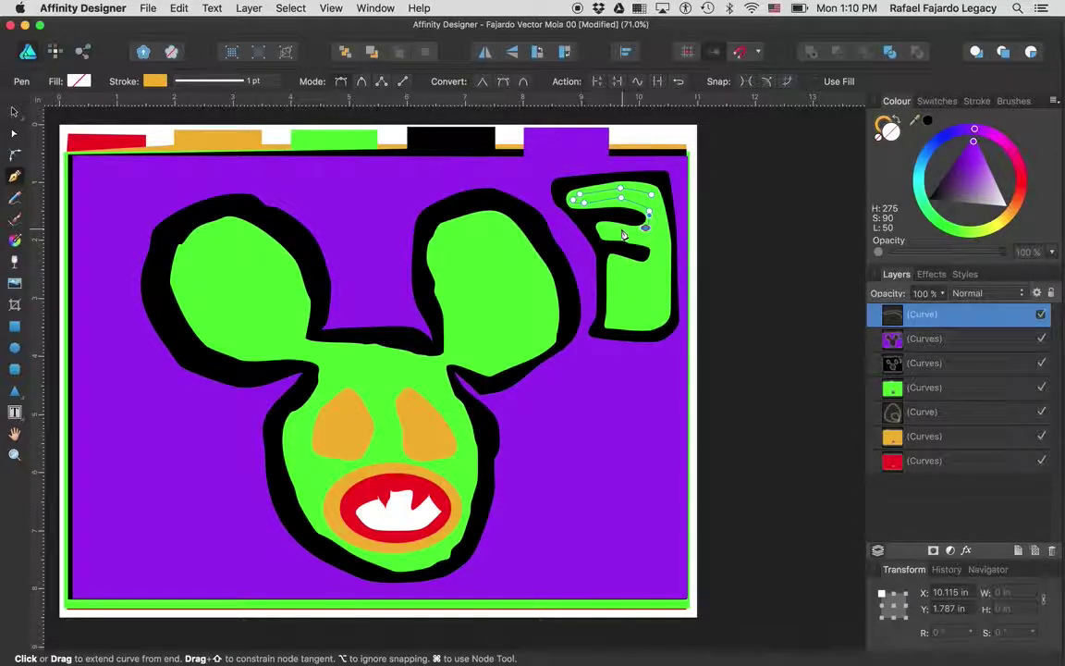
pyautogui.click(621, 230)
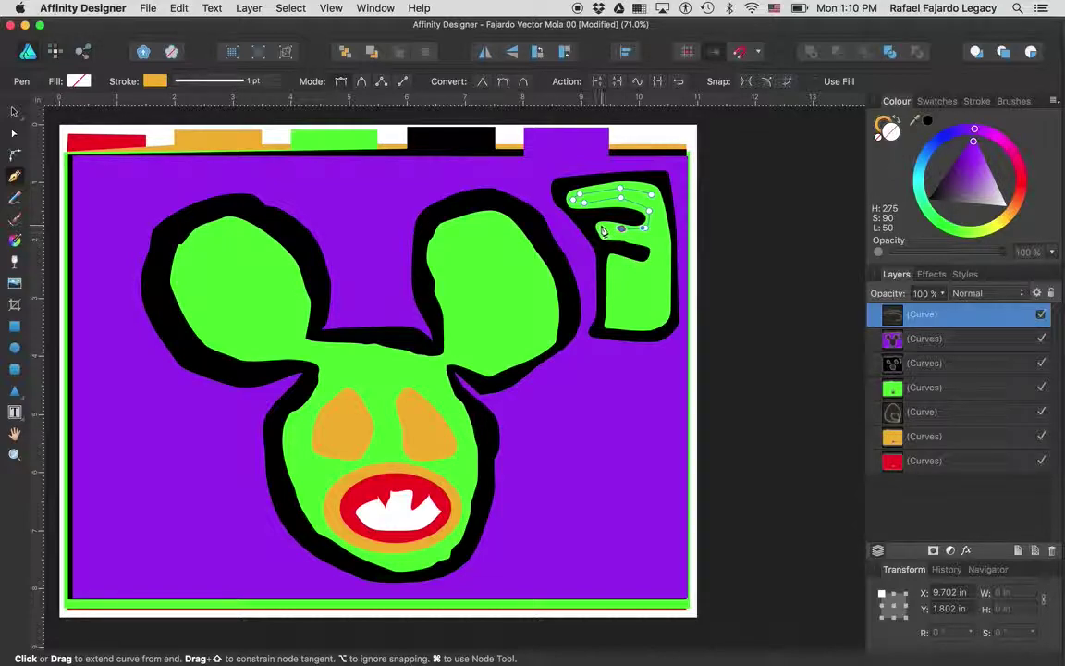
pyautogui.click(602, 227)
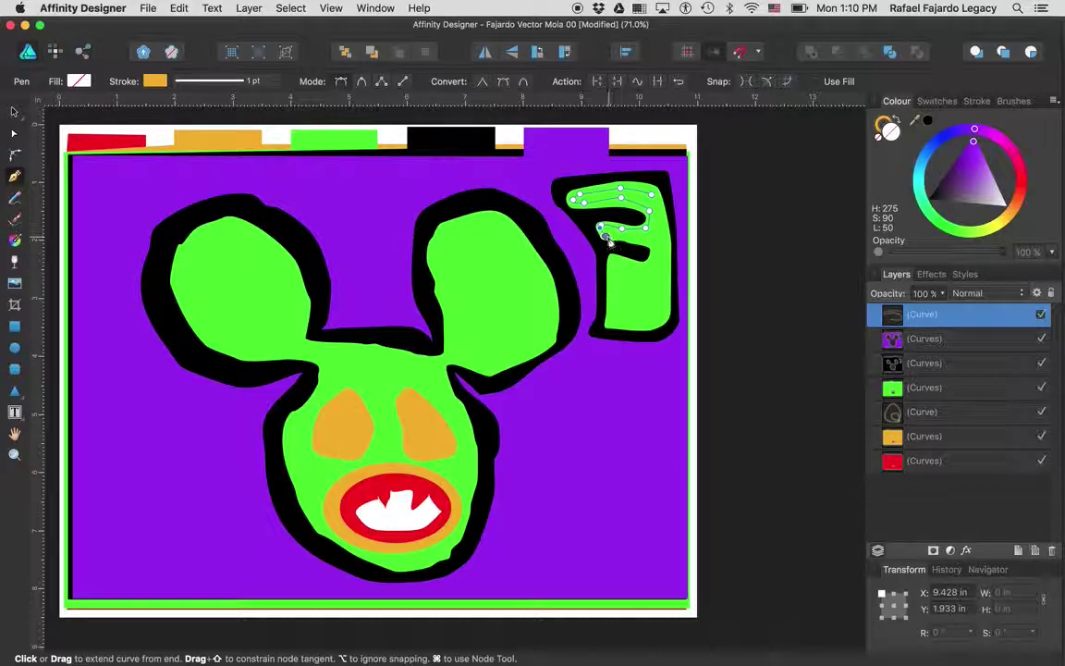
pyautogui.click(606, 237)
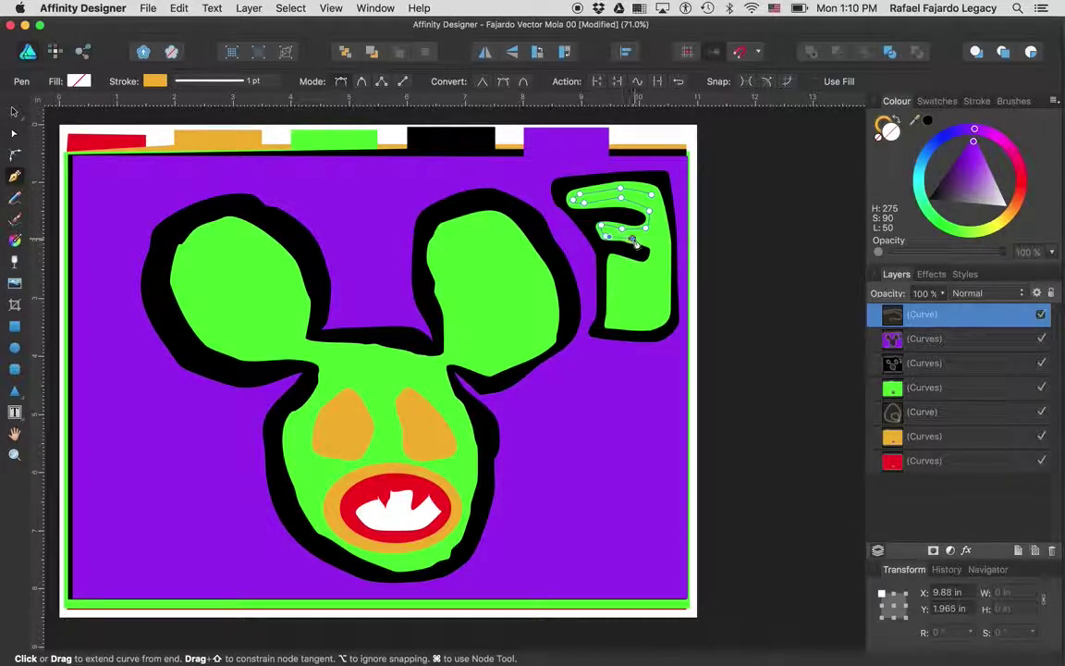
pyautogui.click(633, 240)
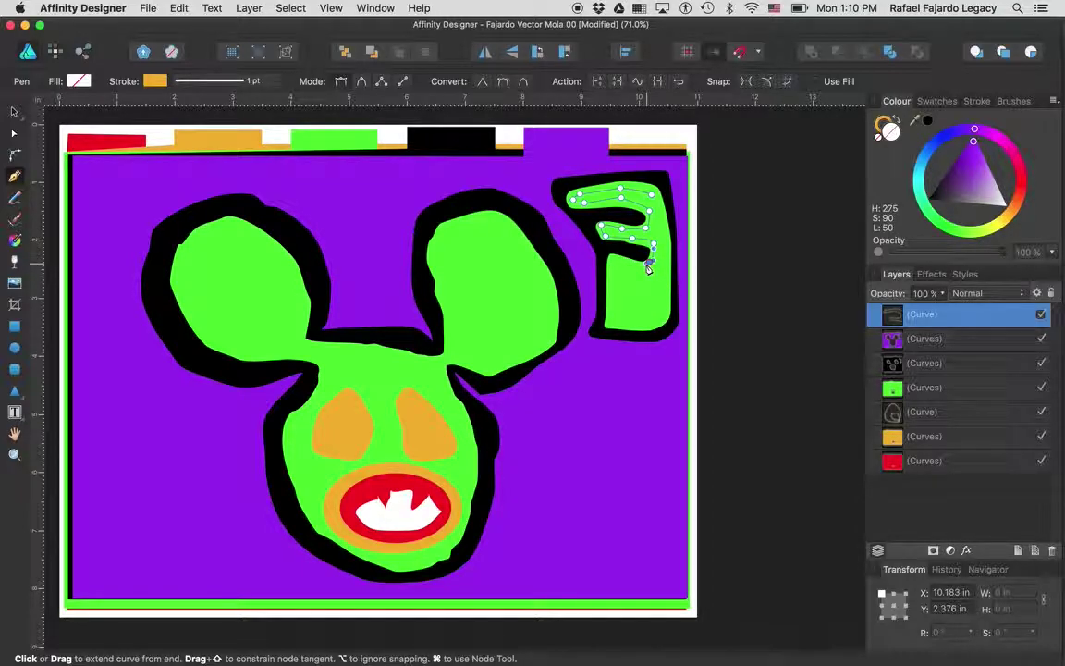
pyautogui.click(648, 261)
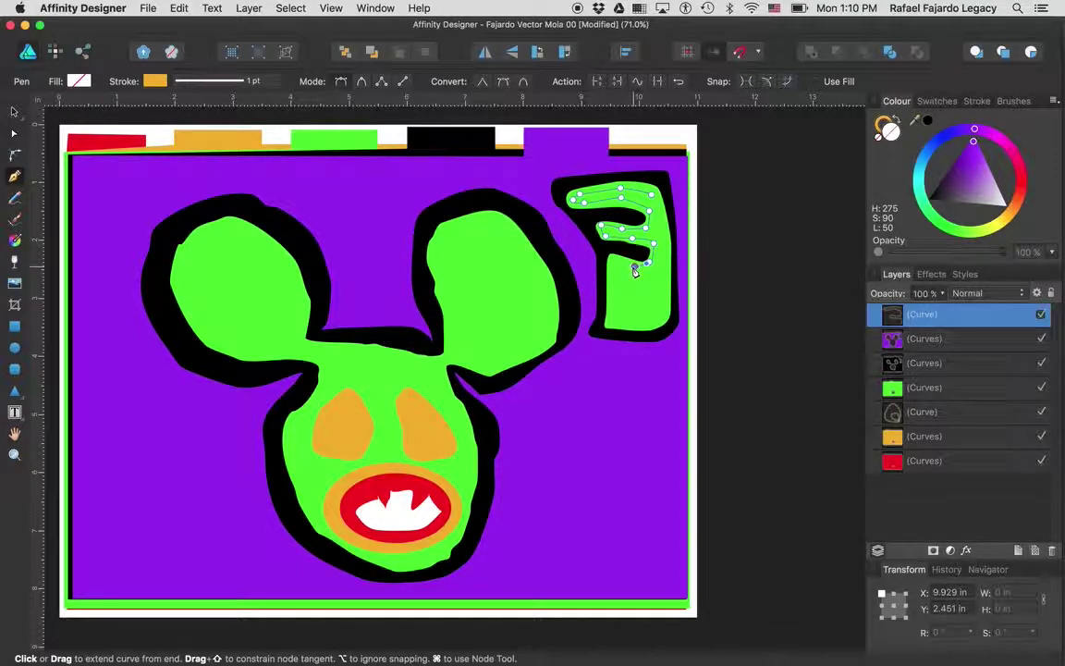
pyautogui.click(633, 266)
pyautogui.click(614, 260)
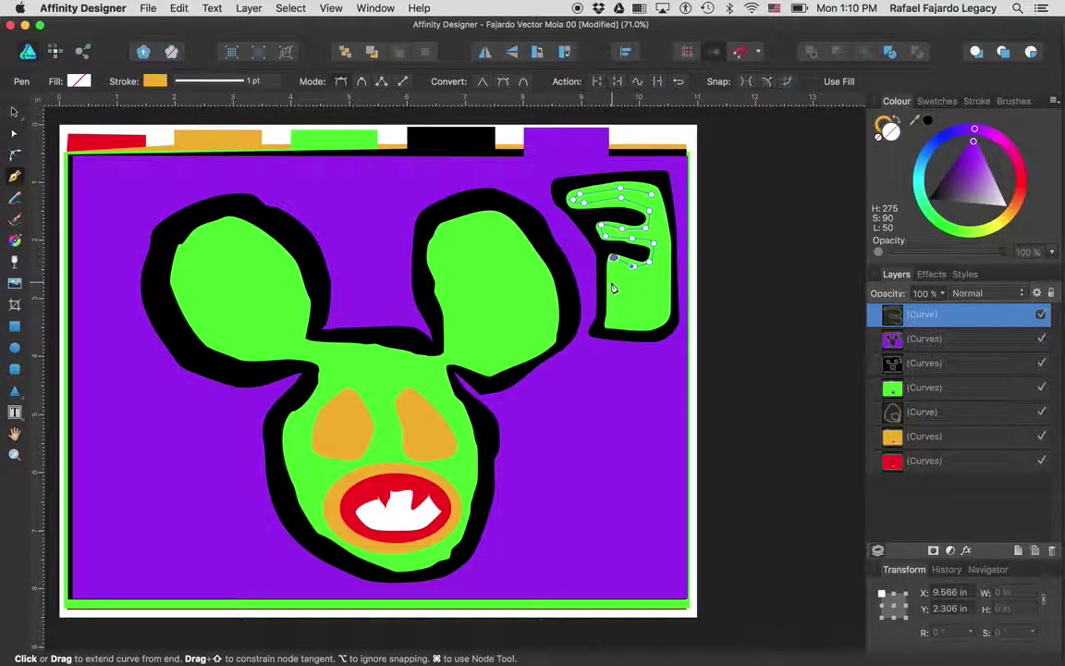
pyautogui.click(611, 282)
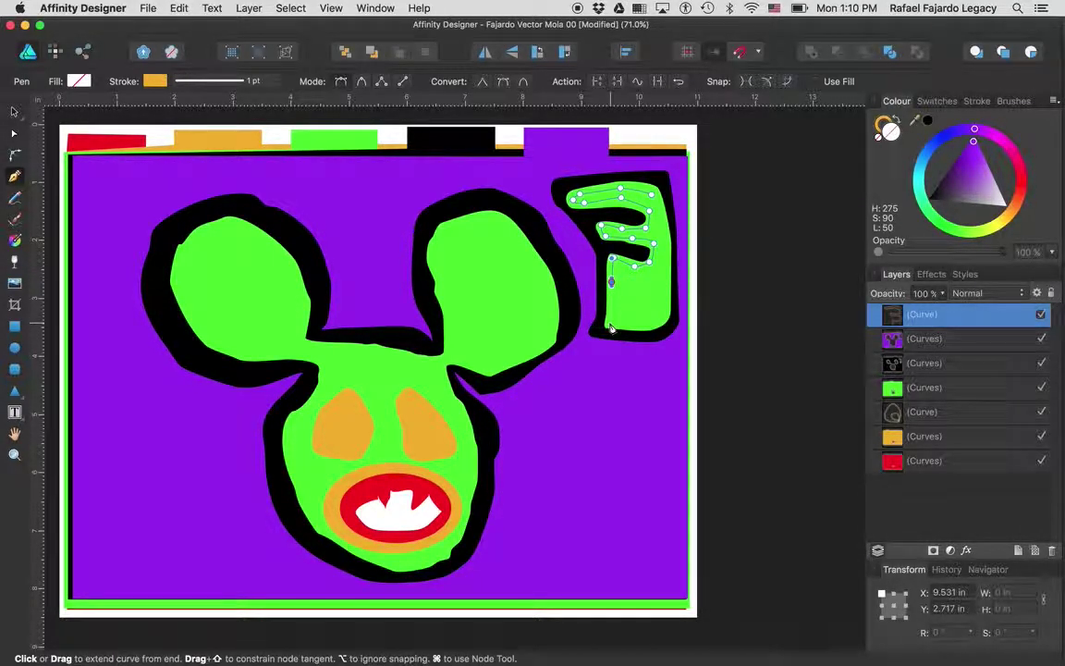
pyautogui.click(610, 322)
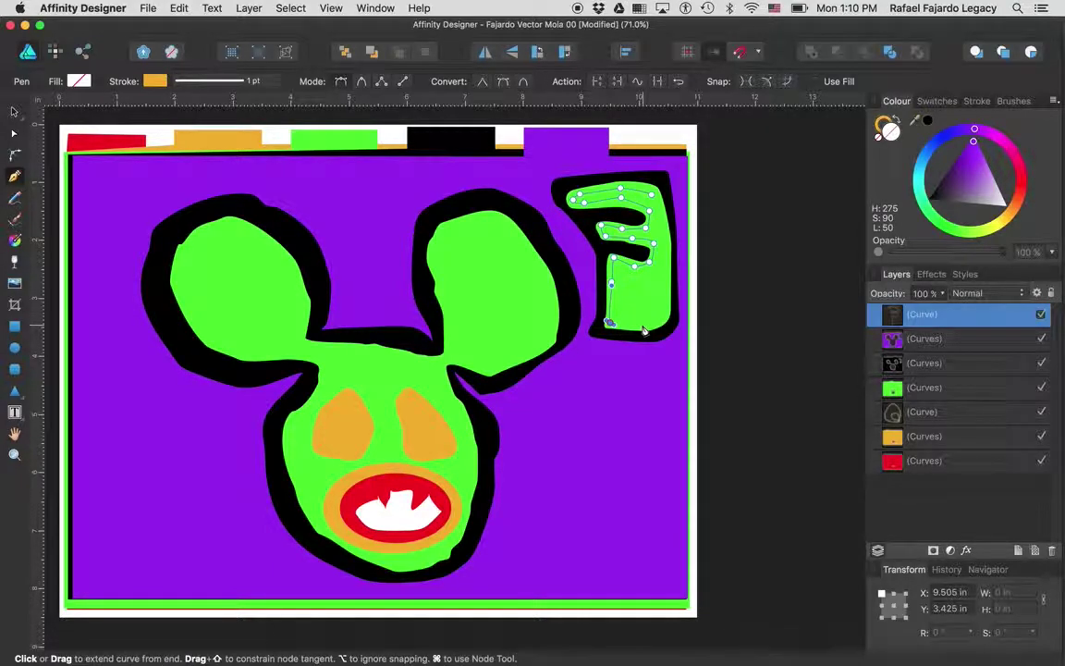
pyautogui.click(642, 324)
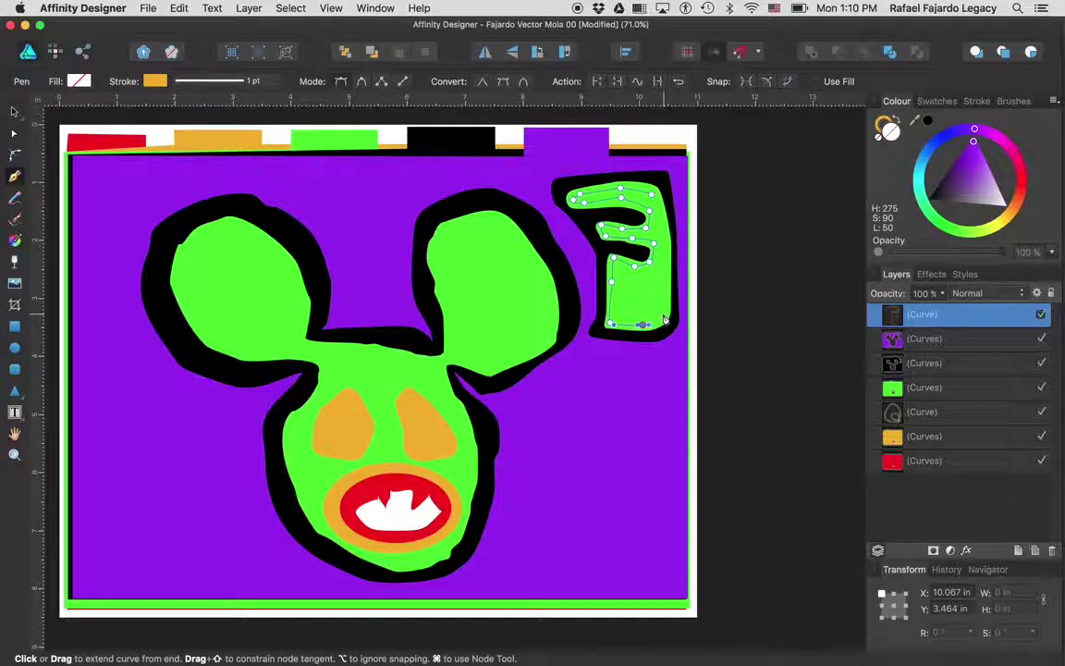
# - Zigzag the path back and forth across the lower part of the letter
pyautogui.click(663, 314)
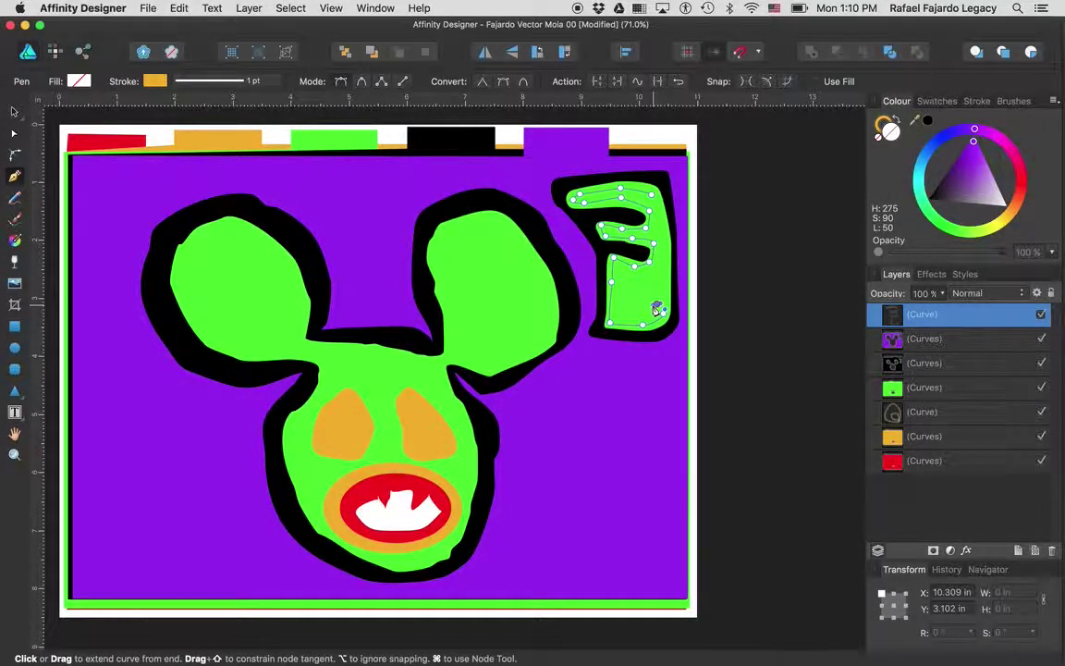
pyautogui.click(656, 306)
pyautogui.click(640, 313)
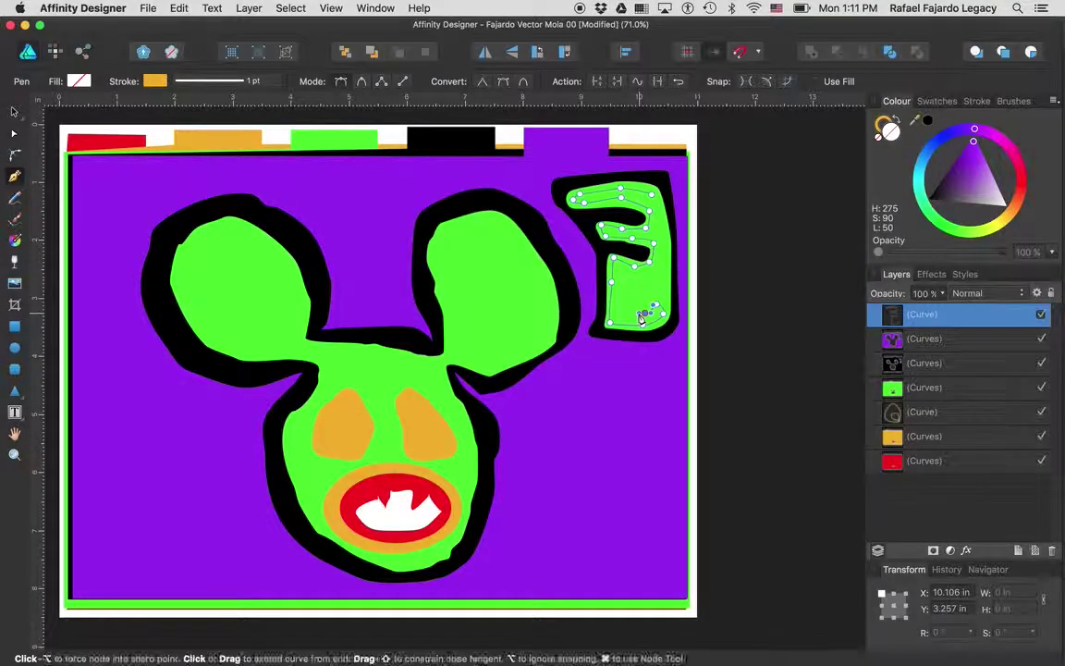
pyautogui.click(625, 312)
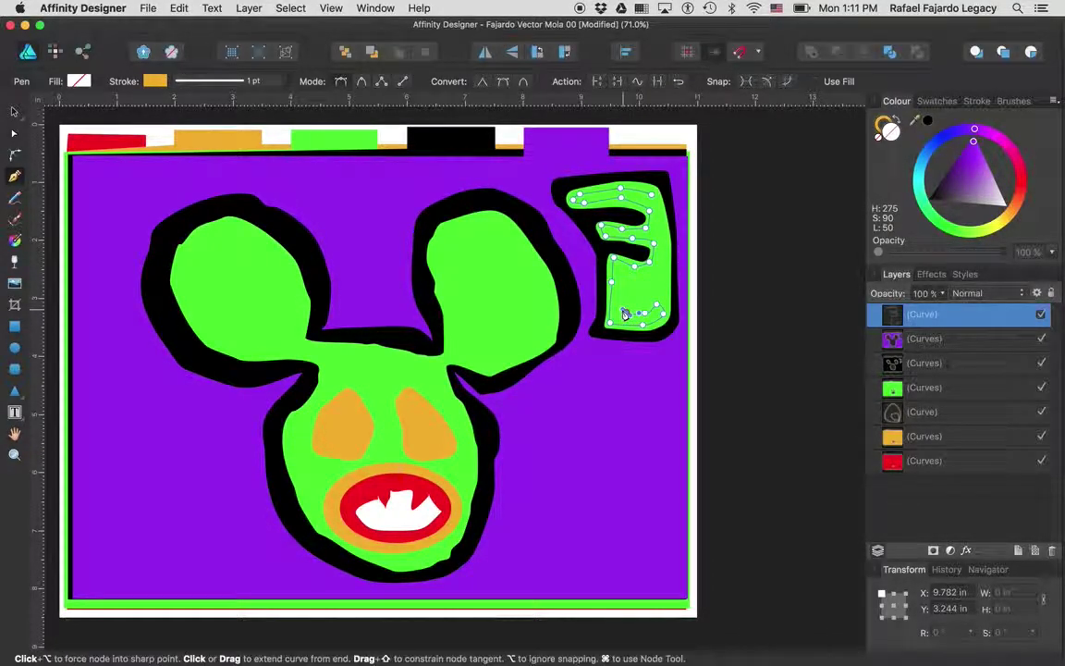
pyautogui.click(620, 299)
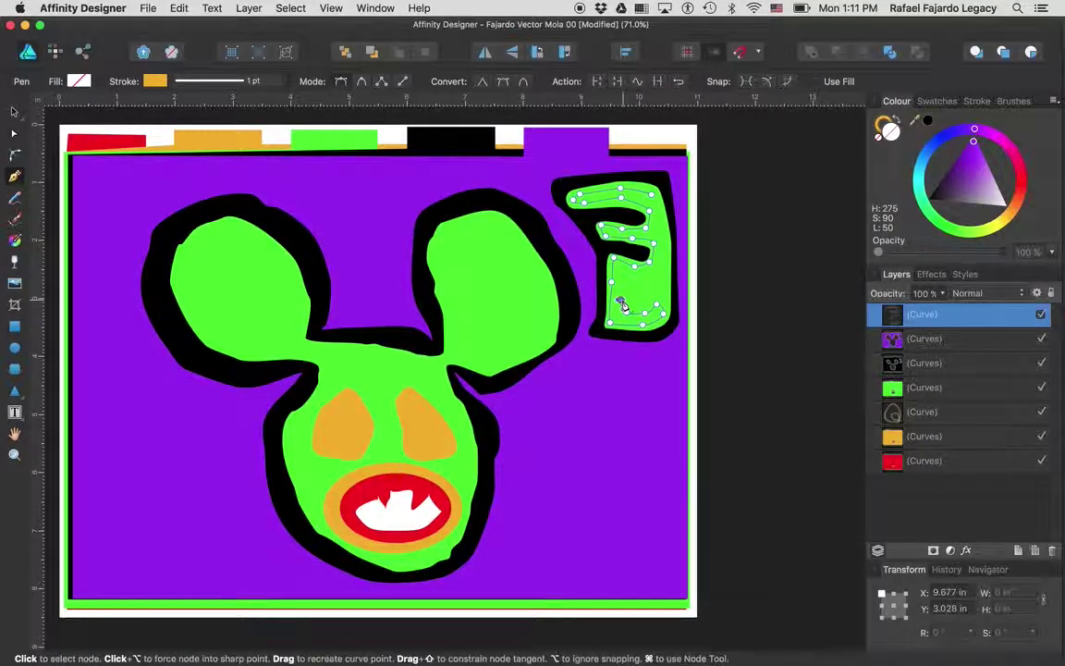
pyautogui.click(633, 304)
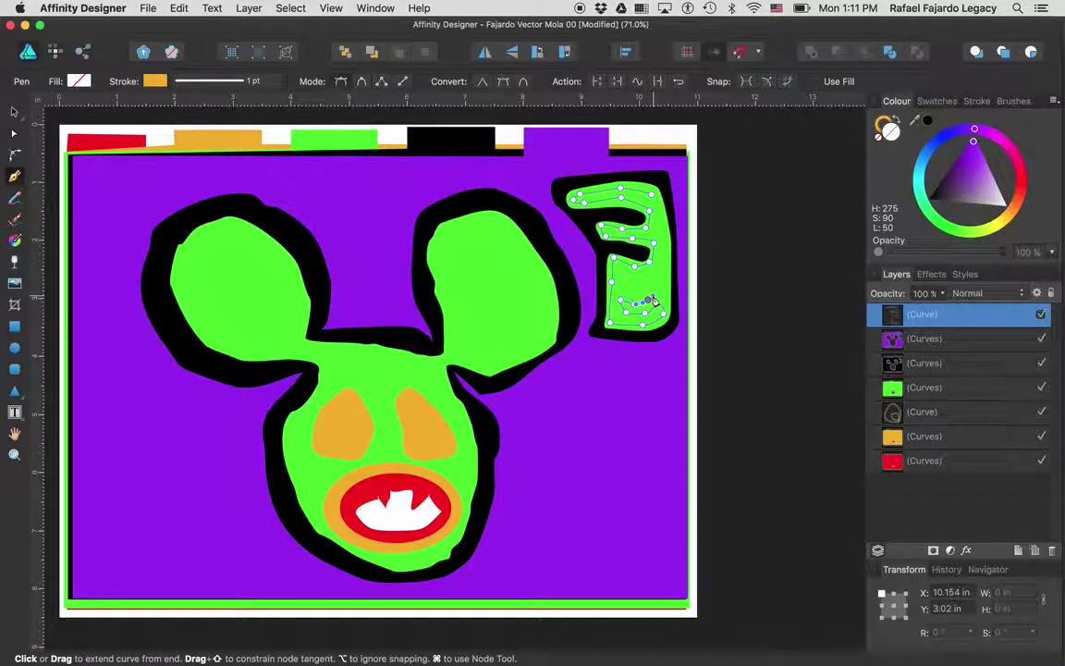
pyautogui.click(645, 299)
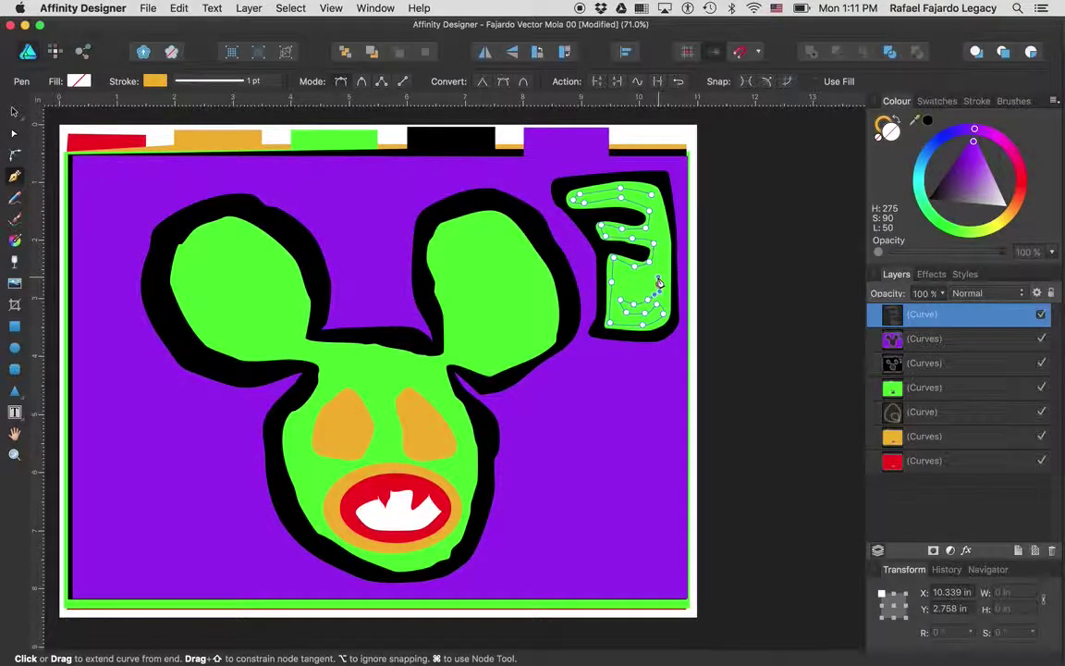
pyautogui.click(658, 280)
pyautogui.click(645, 288)
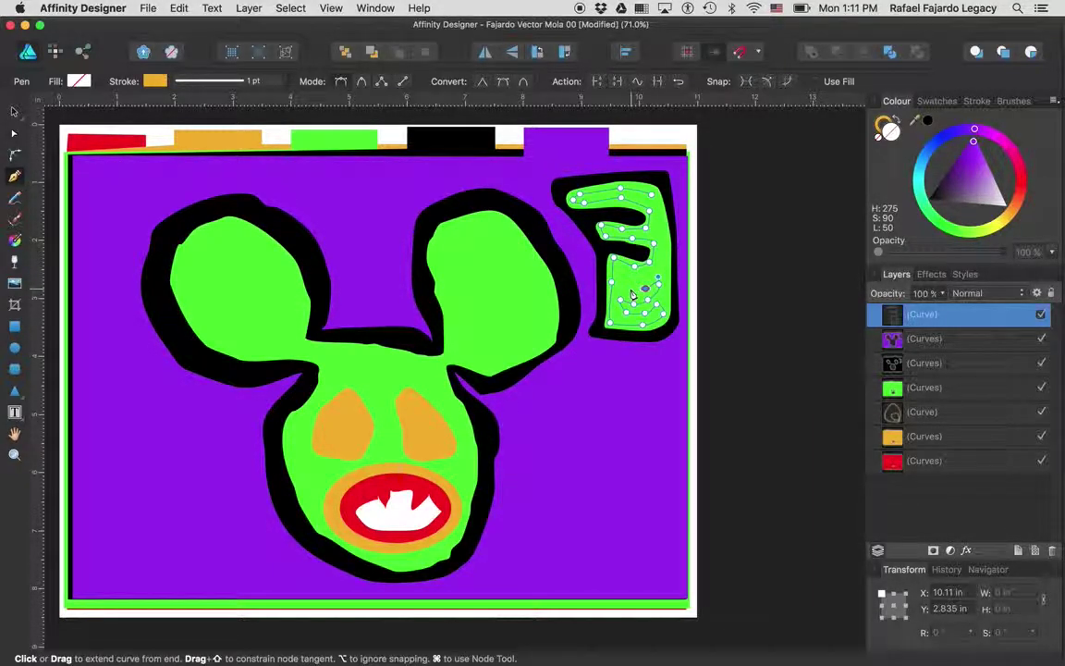
pyautogui.click(631, 288)
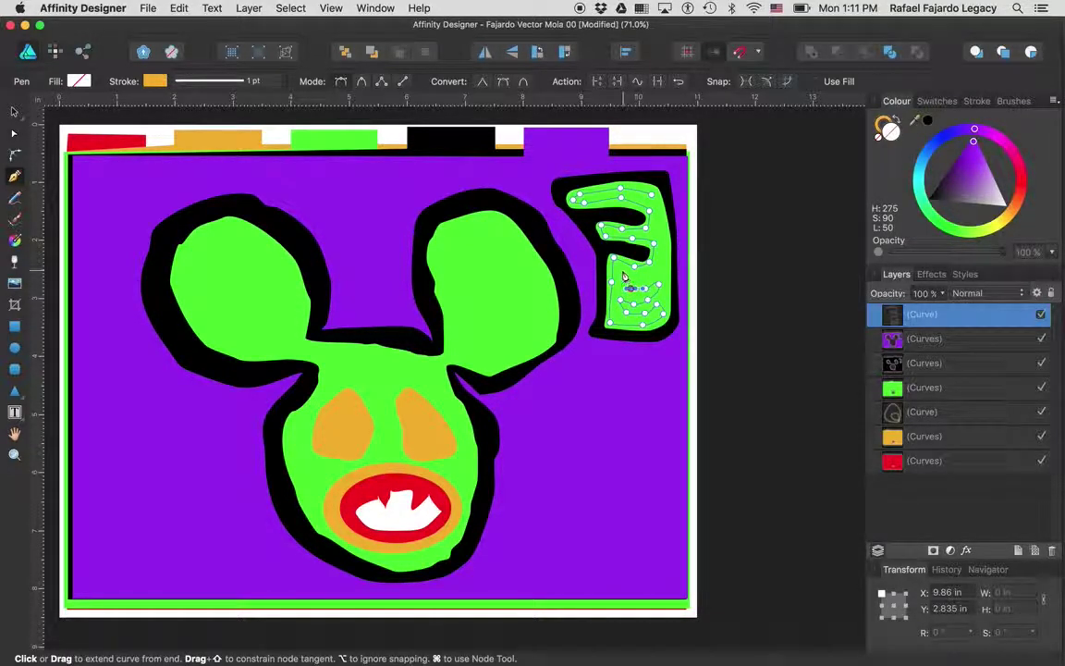
# - Climb the path up the letter's right side and close it at the start node
pyautogui.click(625, 271)
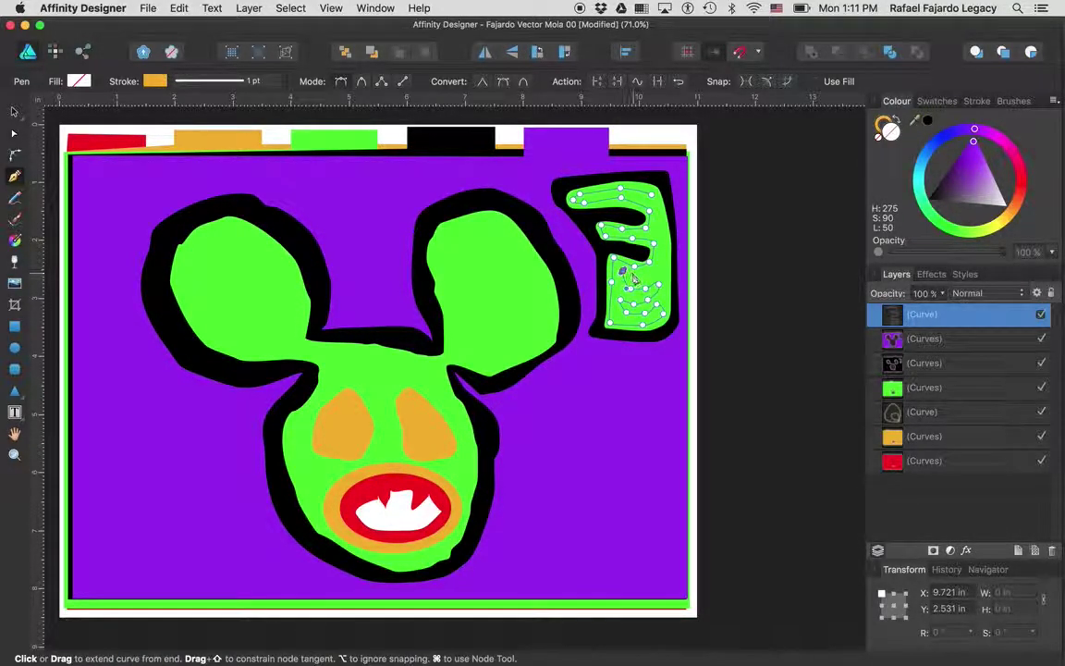
pyautogui.click(636, 277)
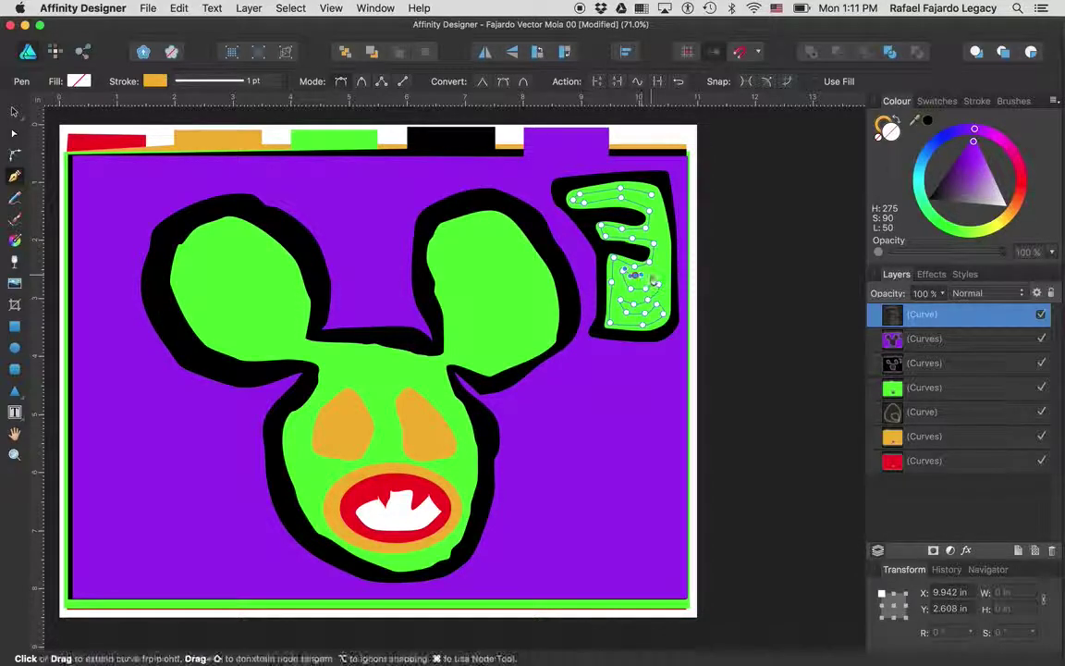
pyautogui.click(662, 267)
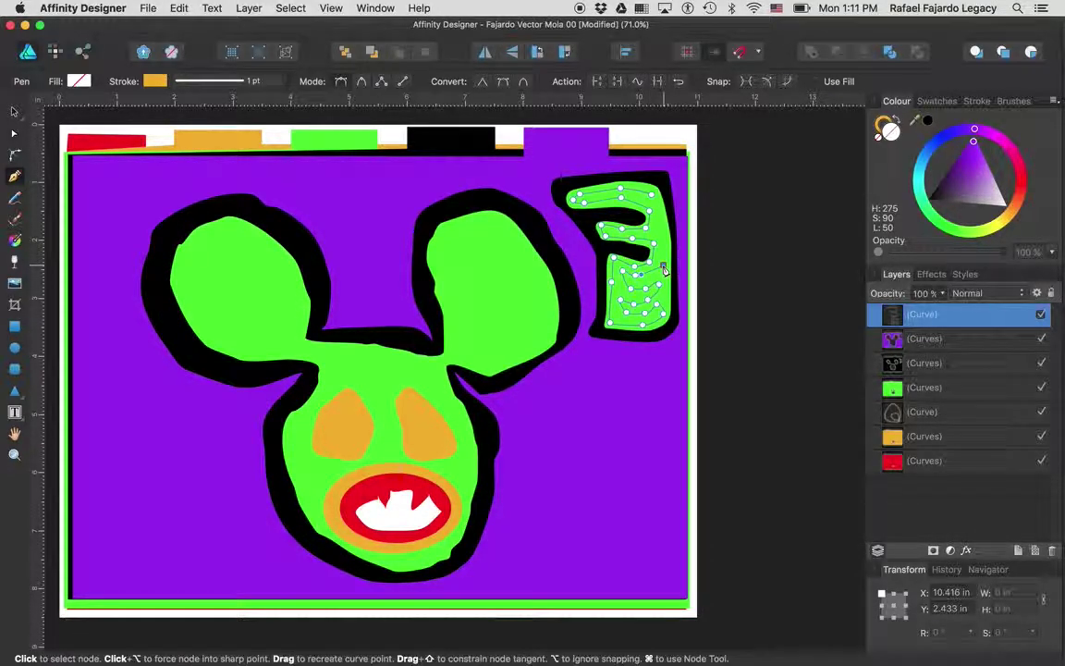
pyautogui.click(666, 246)
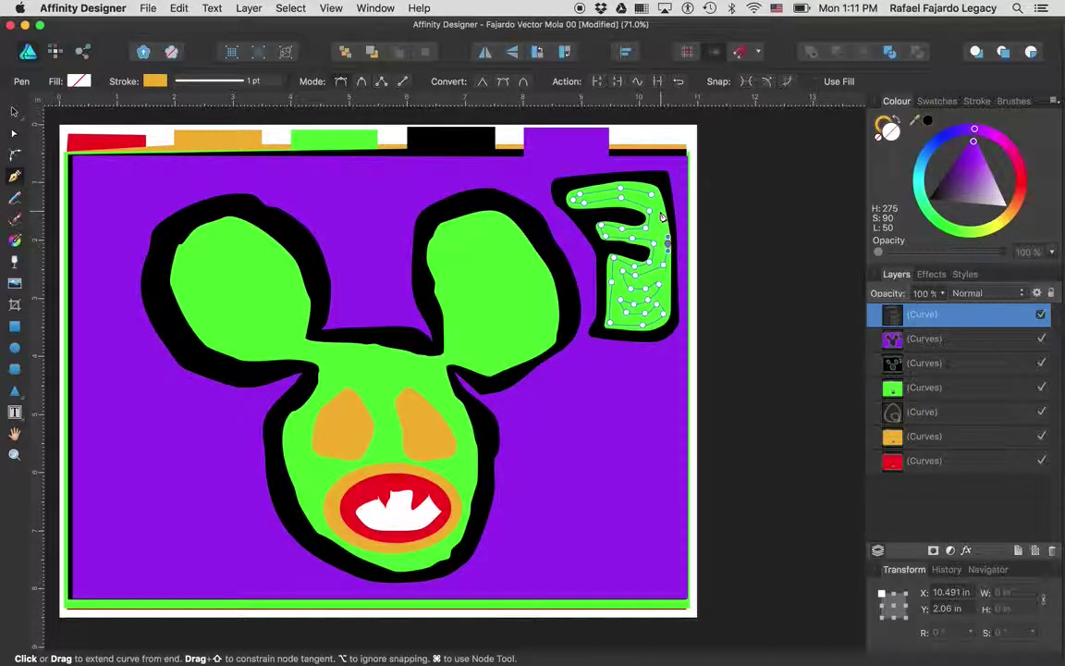
pyautogui.click(661, 215)
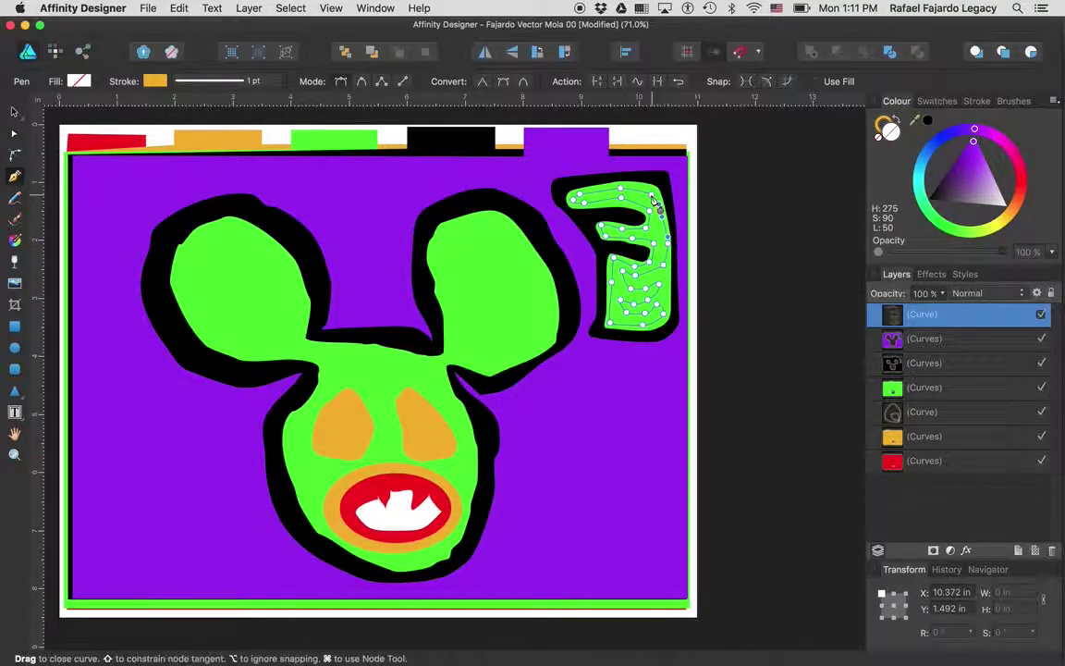
pyautogui.click(652, 197)
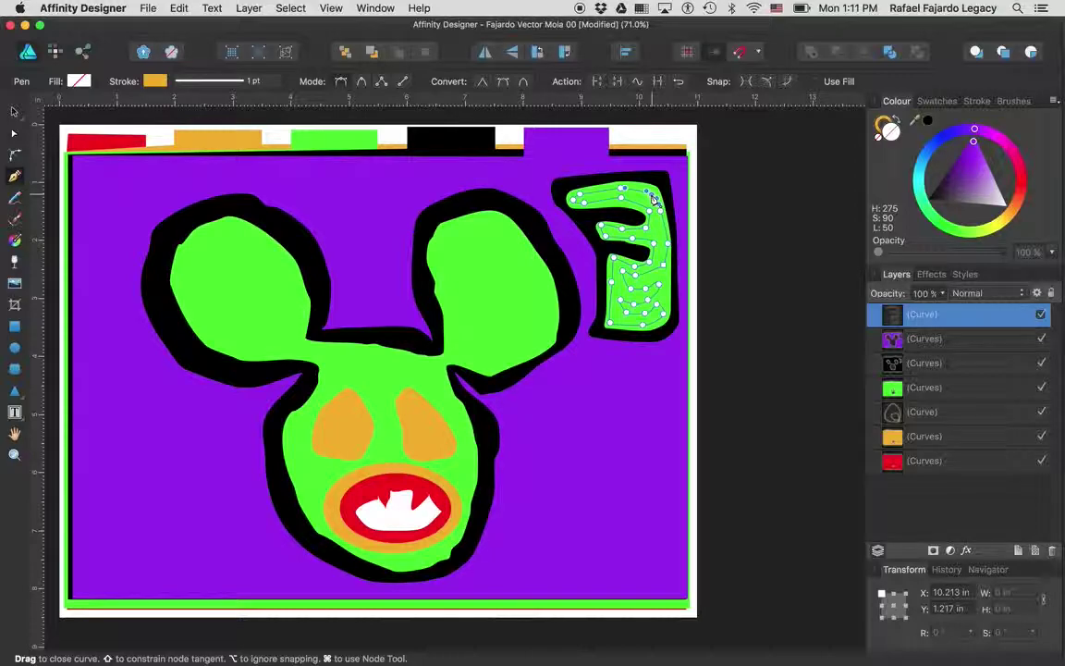
pyautogui.click(652, 197)
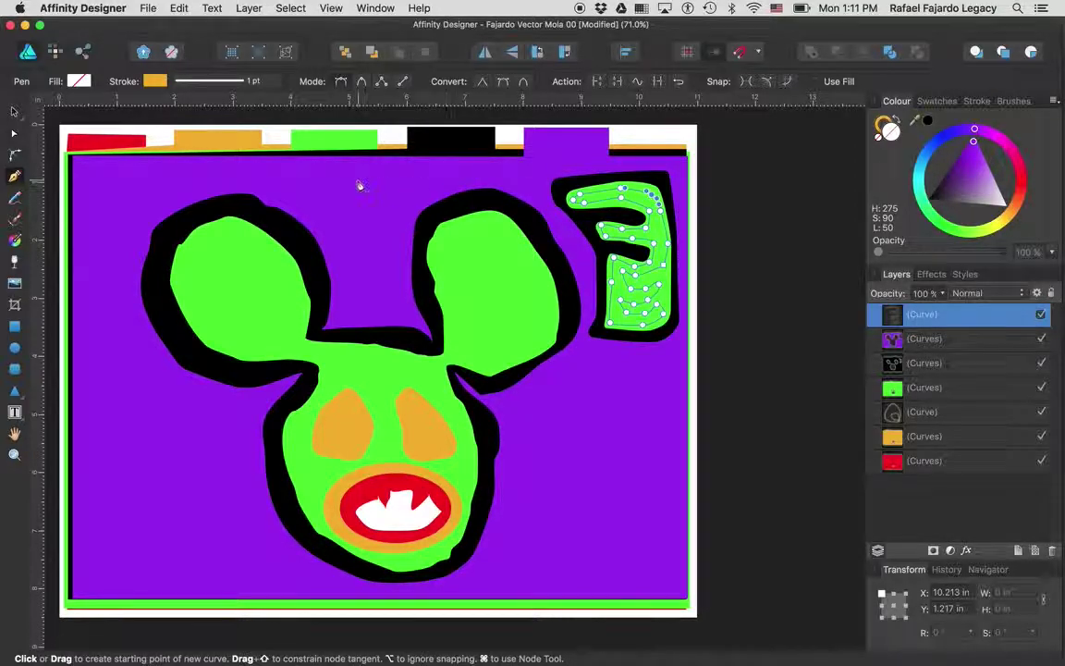
# - Subtract the zigzag curve from the green Curves shape, then send the result back two levels behind purple
pyautogui.click(14, 111)
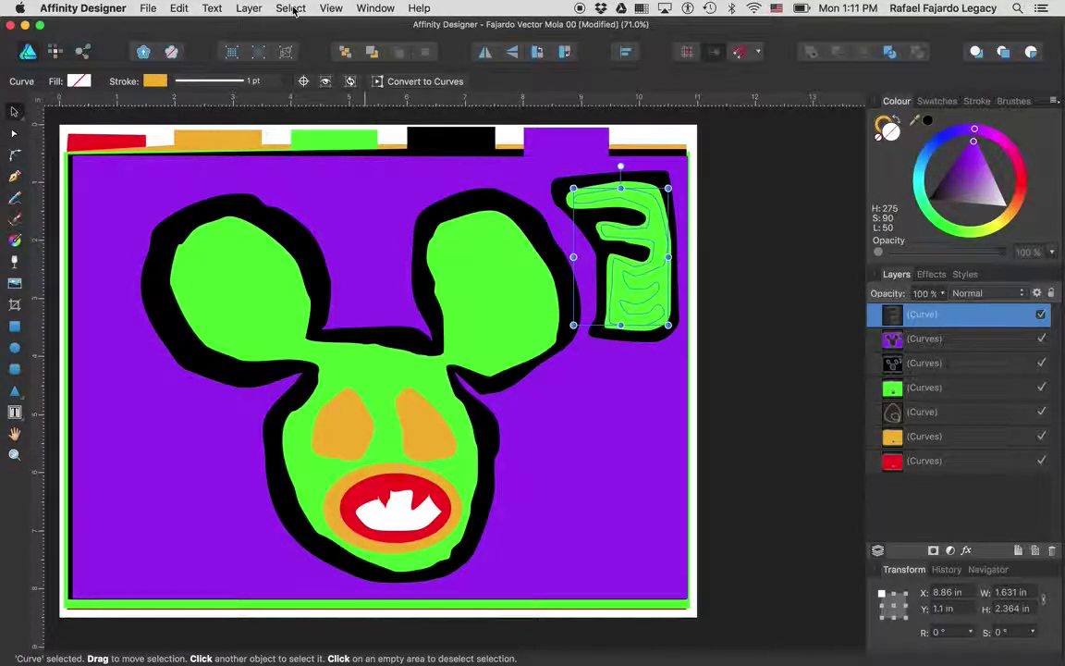
pyautogui.keyDown('shift'); pyautogui.click(358, 144); pyautogui.keyUp('shift')
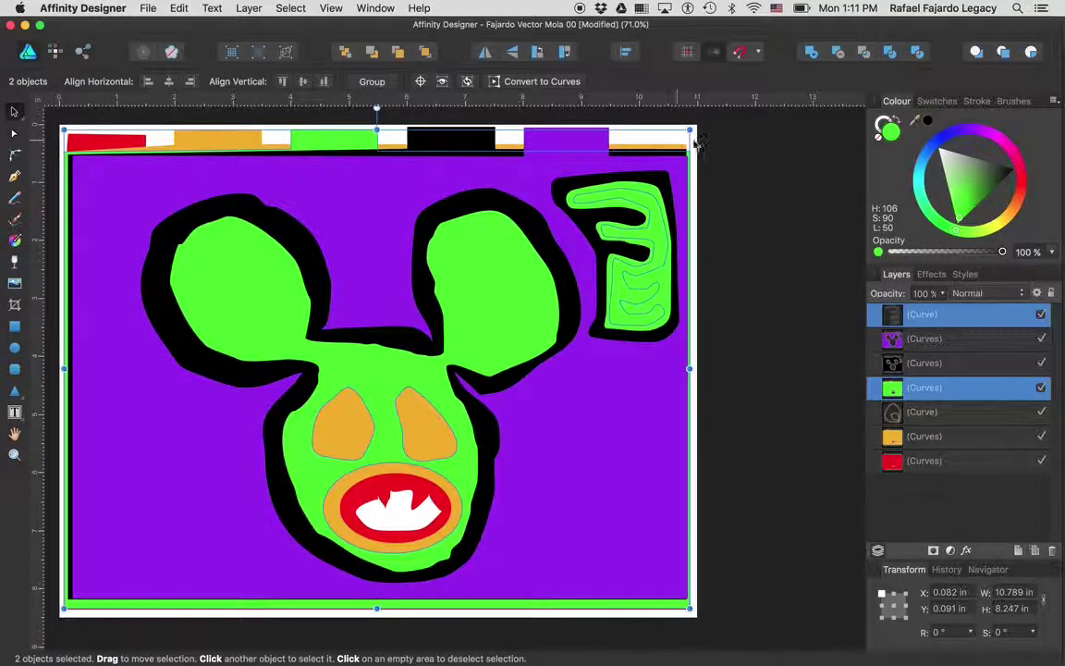
pyautogui.click(838, 52)
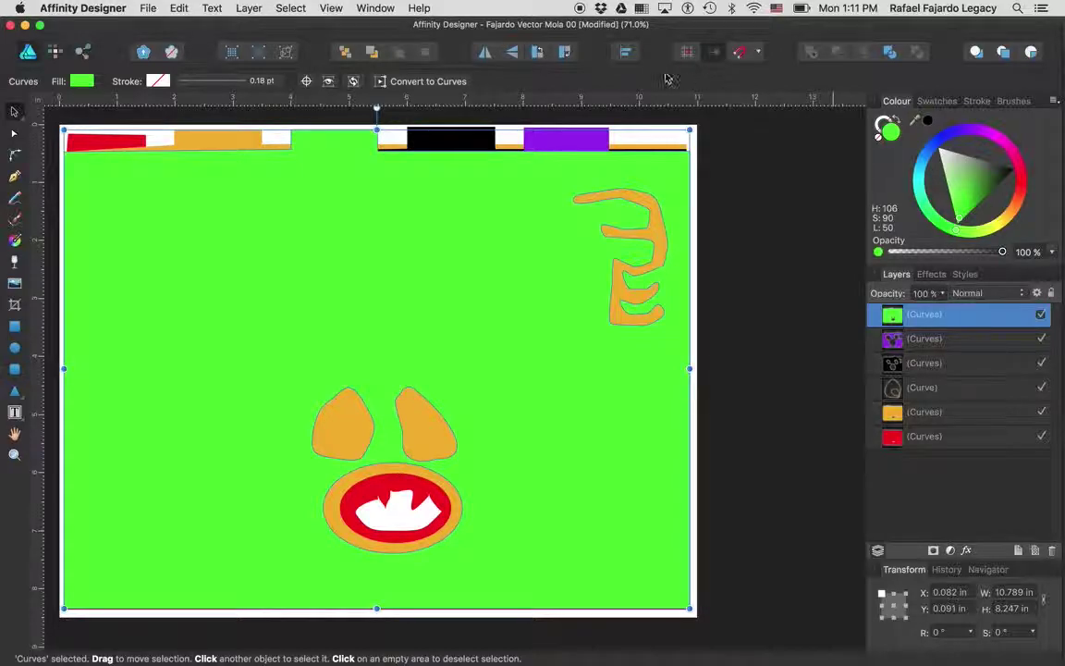
pyautogui.click(373, 56)
pyautogui.click(373, 55)
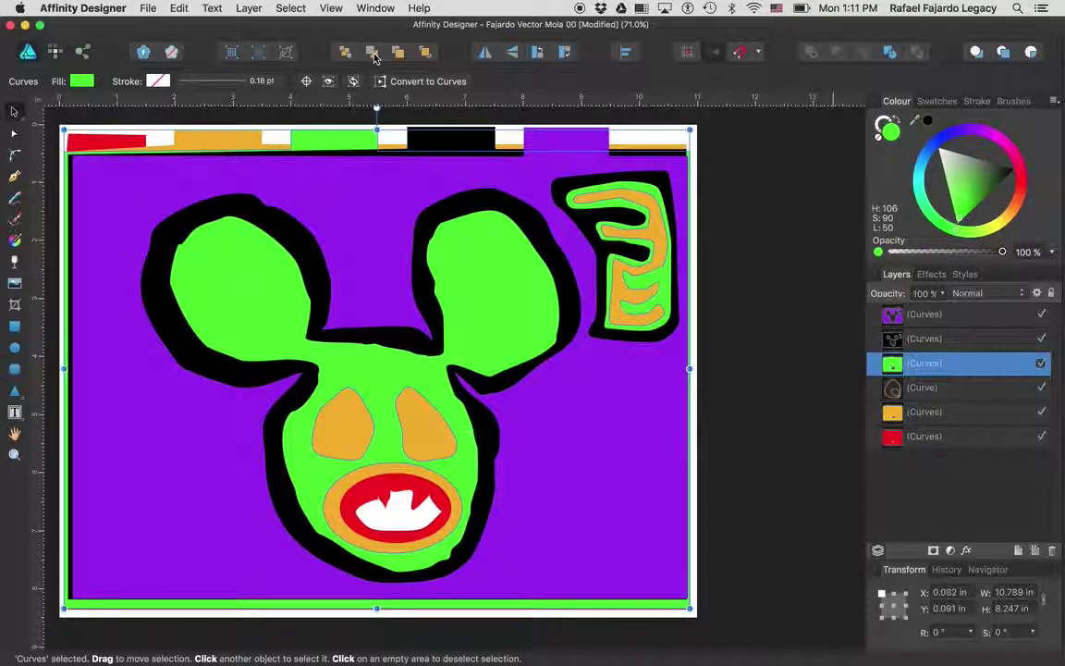